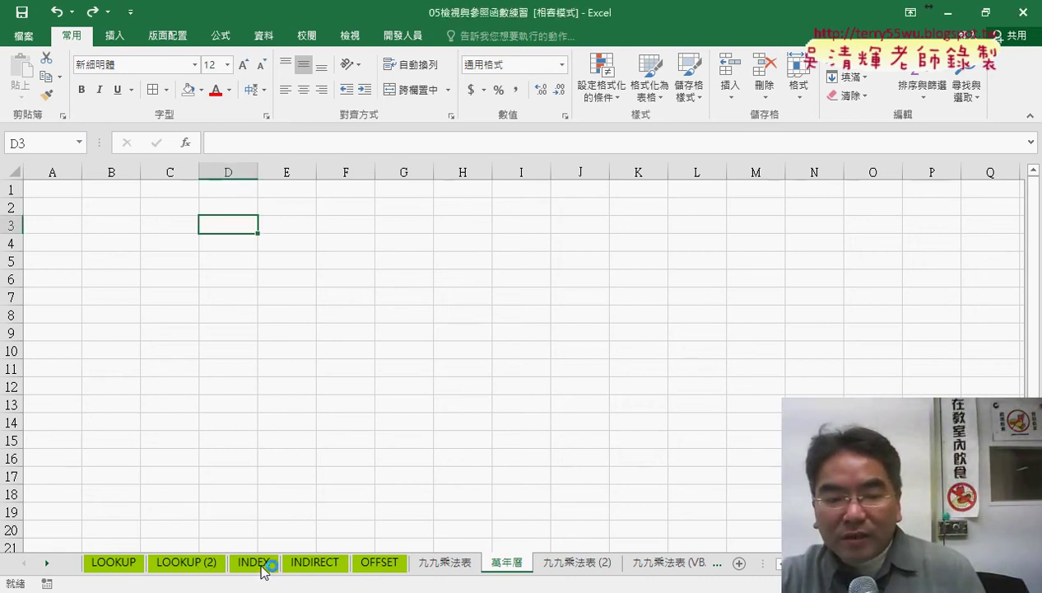
Step: Clear the old answers and helper numbers in H4:I7 on the INDEX sheet
left_click(181, 567)
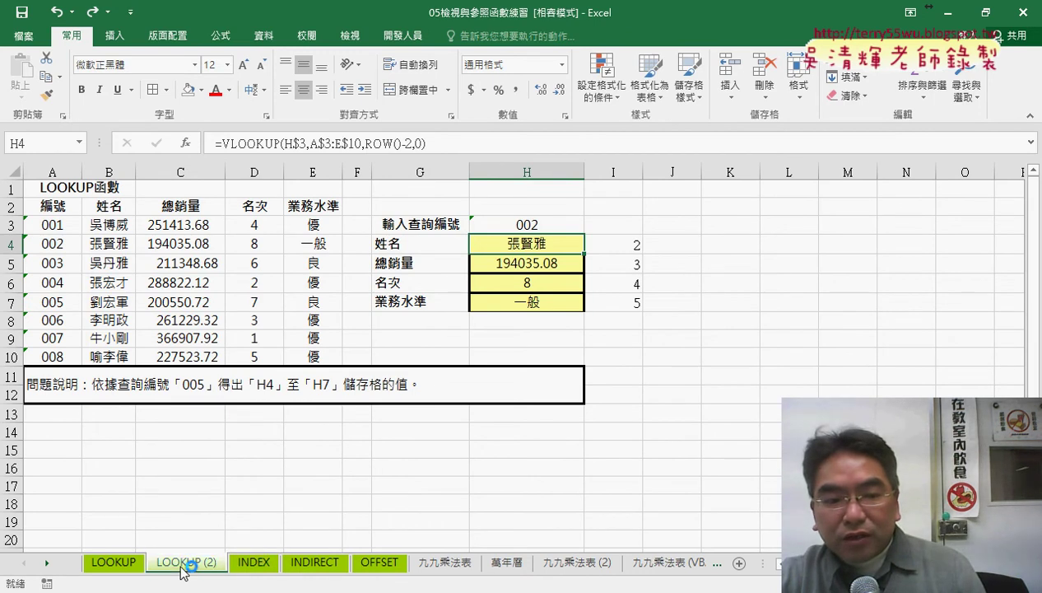
left_click(257, 566)
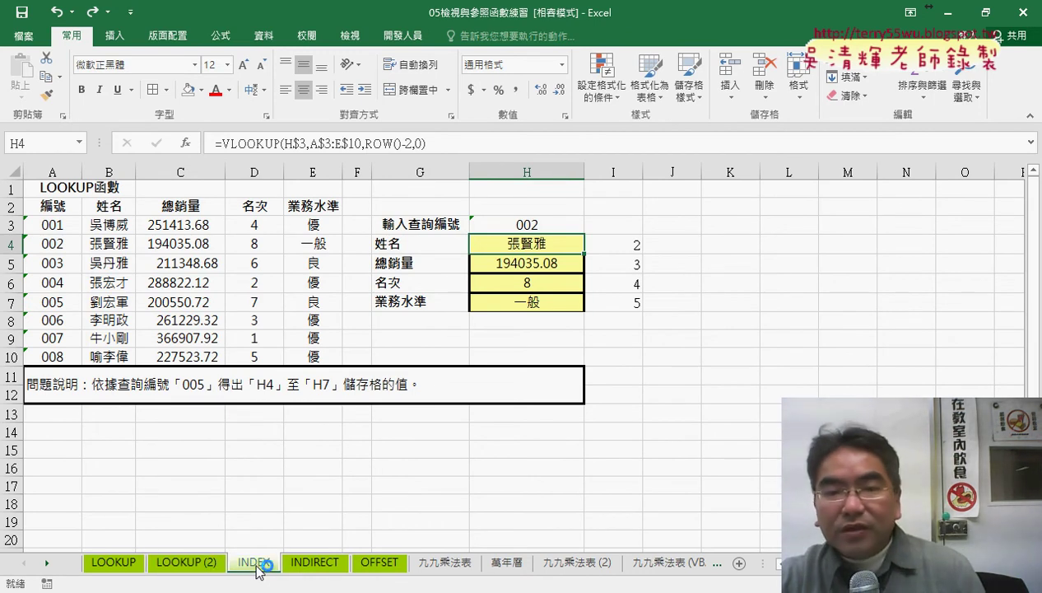
left_click_drag(541, 242, 625, 299)
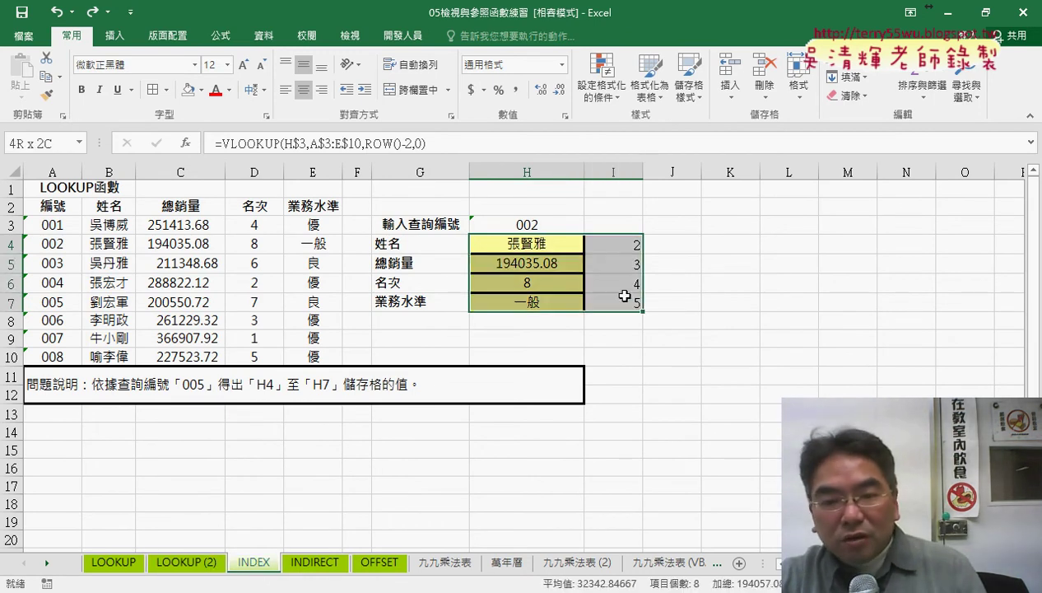
key("Delete")
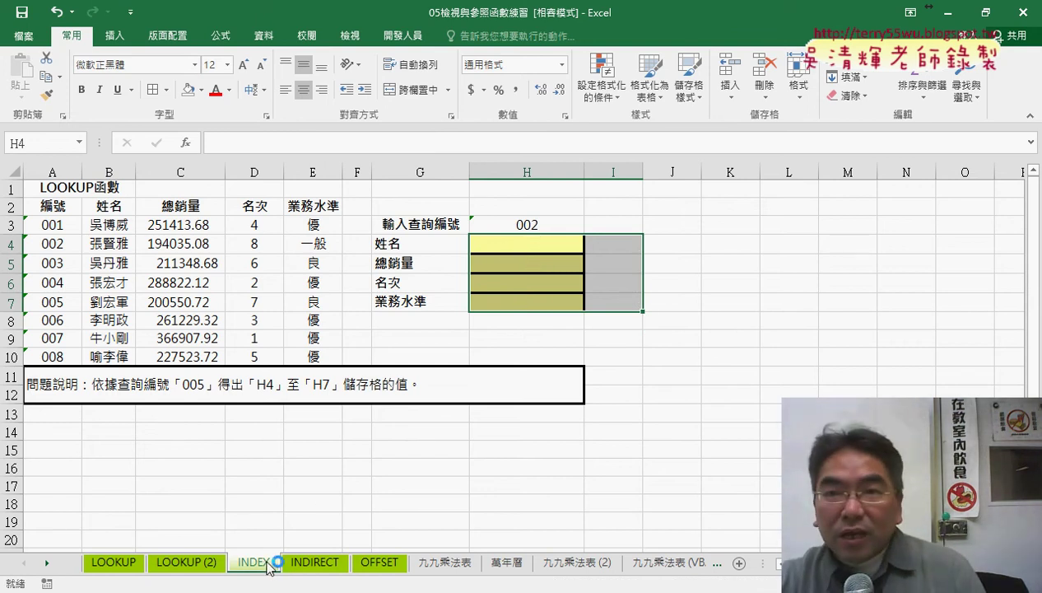
Step: Clear H4:I7 on the INDIRECT and OFFSET sheets as well
left_click(329, 566)
left_click_drag(548, 247, 625, 294)
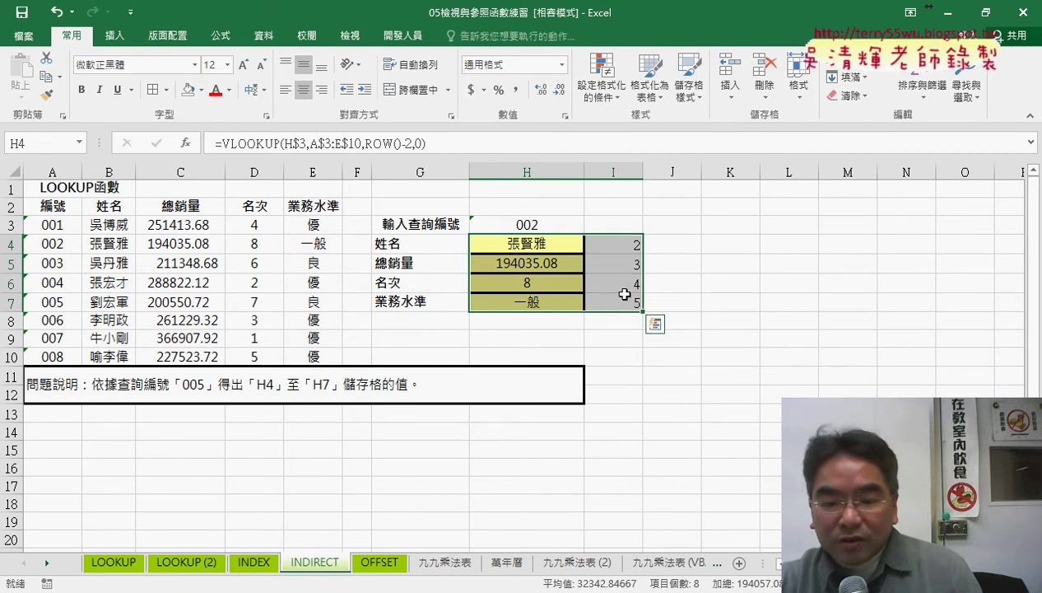
key("Delete")
left_click(381, 563)
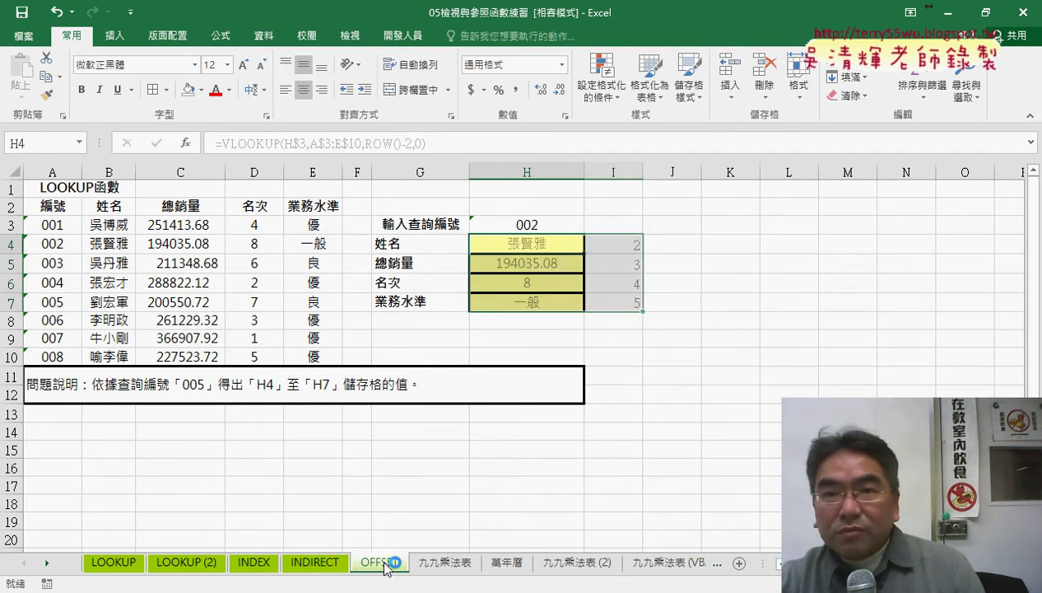
left_click_drag(533, 246, 600, 299)
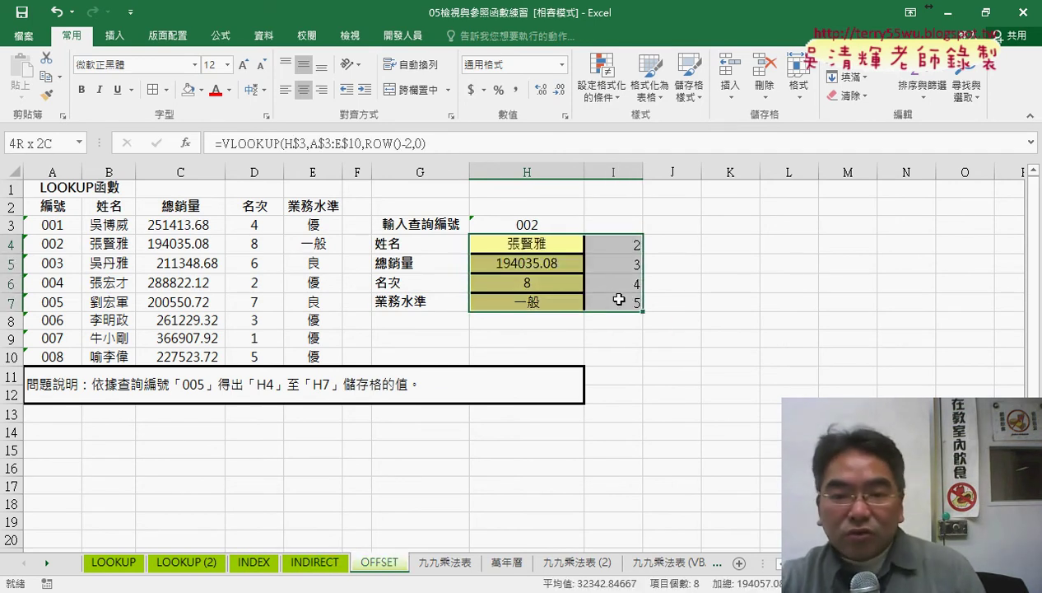
key("Delete")
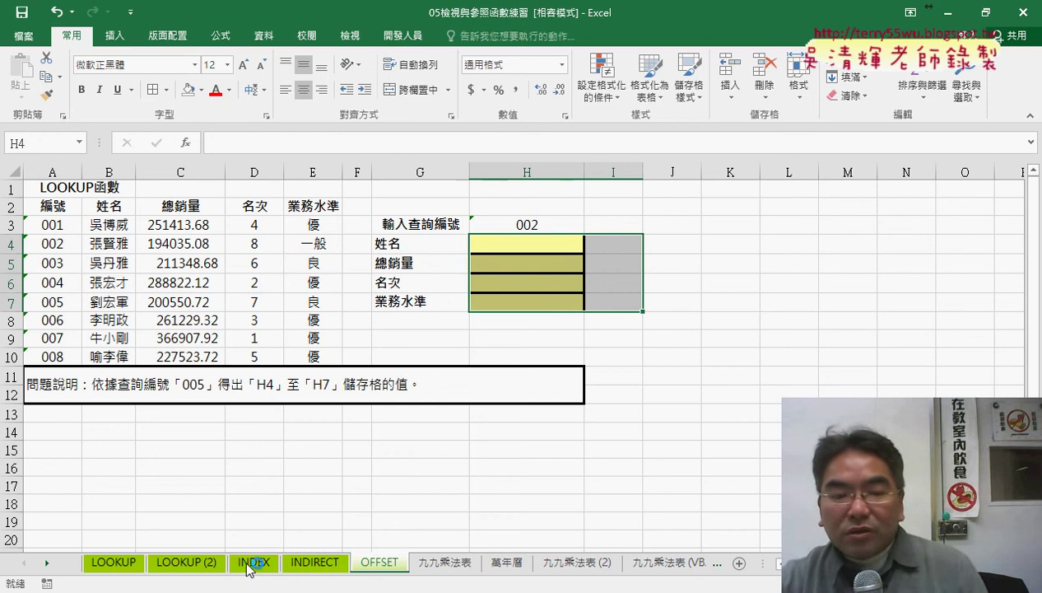
Step: Back on INDEX, confirm H3 keeps ID 002 and select H4
left_click(254, 562)
left_click(558, 244)
left_click(554, 225)
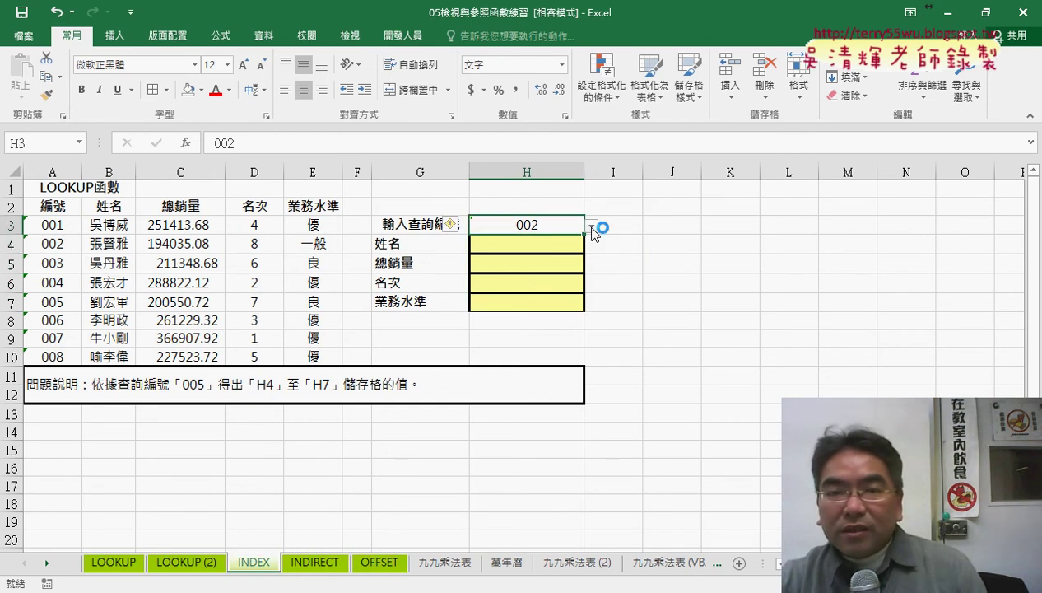
left_click(591, 227)
left_click(592, 228)
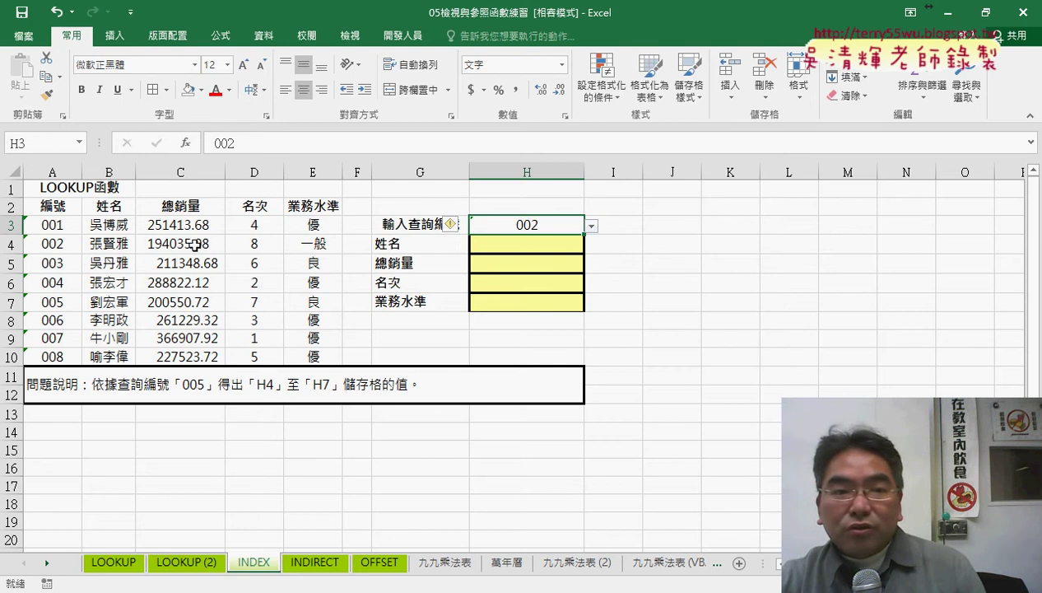
left_click(539, 245)
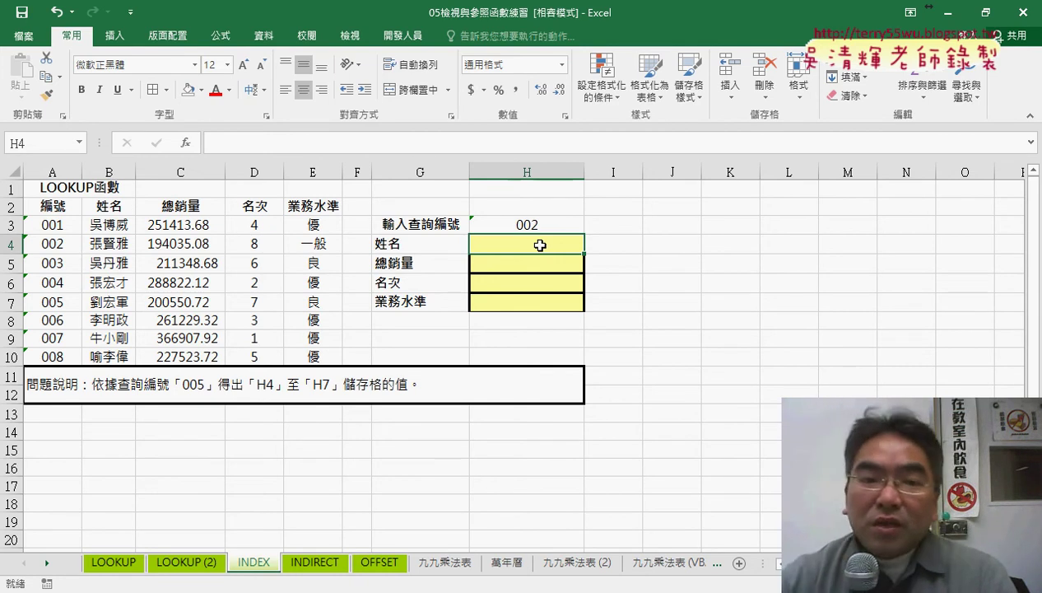
Step: Insert INDEX into H4 using its array, row_num, column_num form
left_click(185, 143)
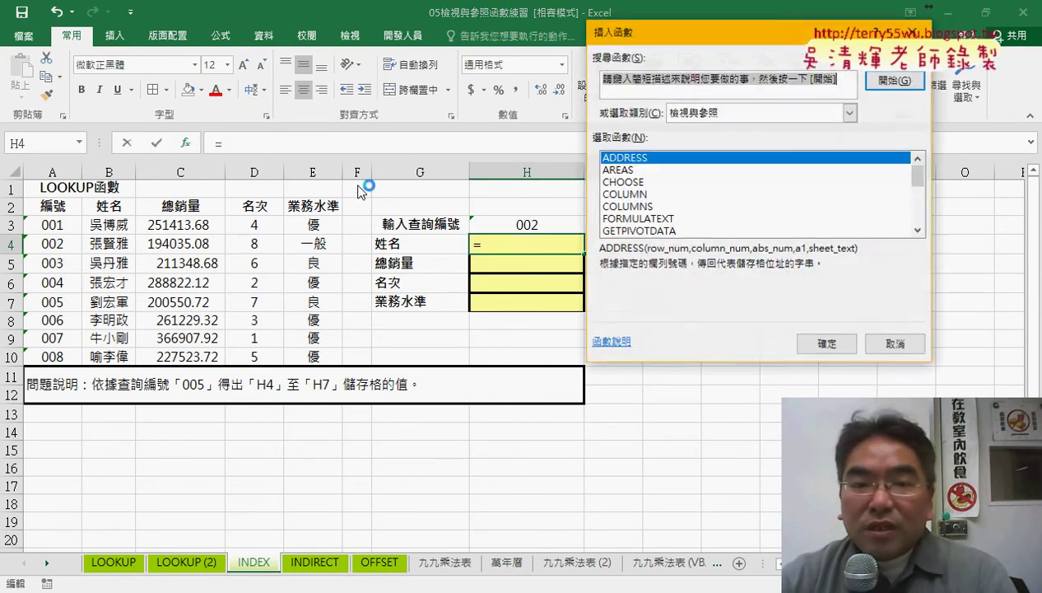
left_click_drag(918, 179, 918, 197)
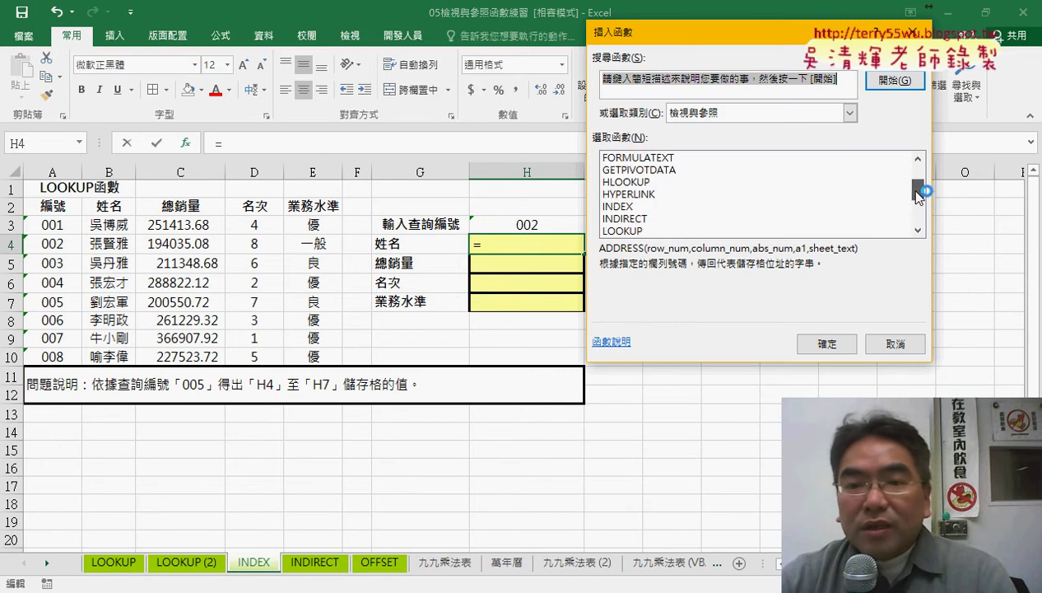
left_click(682, 196)
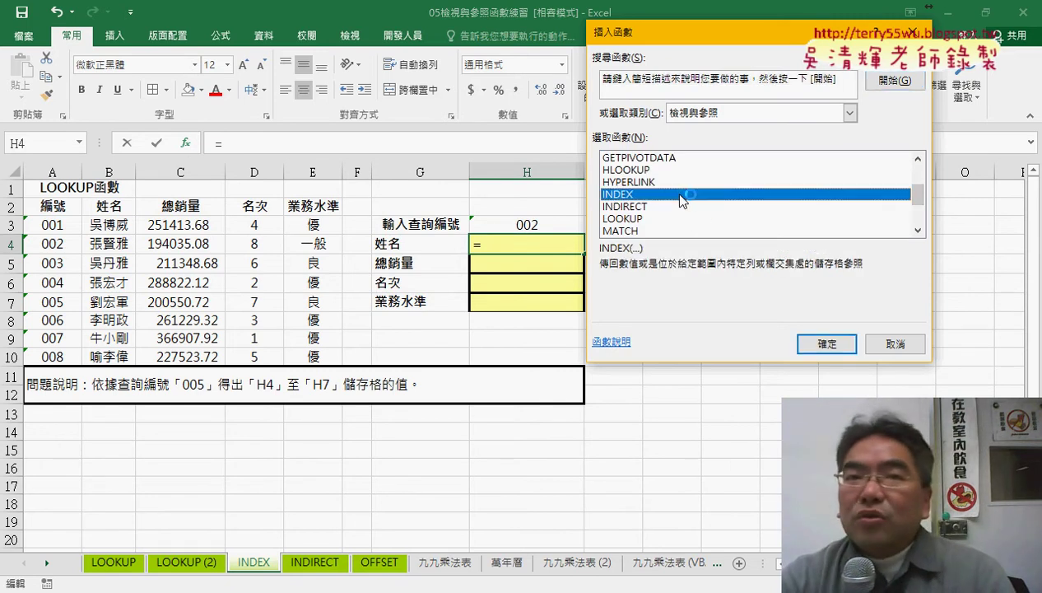
left_click(818, 345)
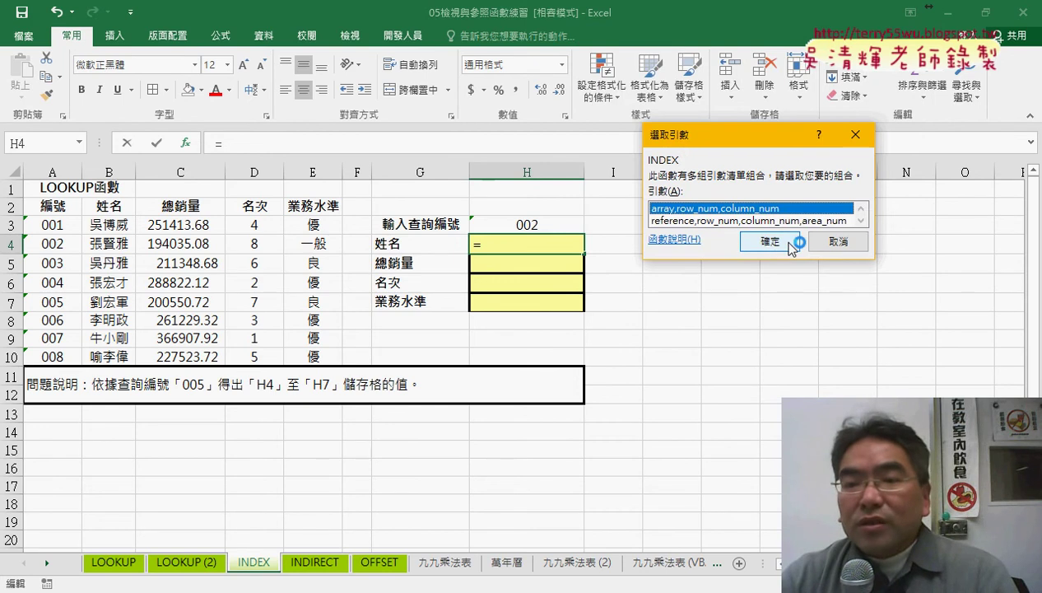
left_click(770, 241)
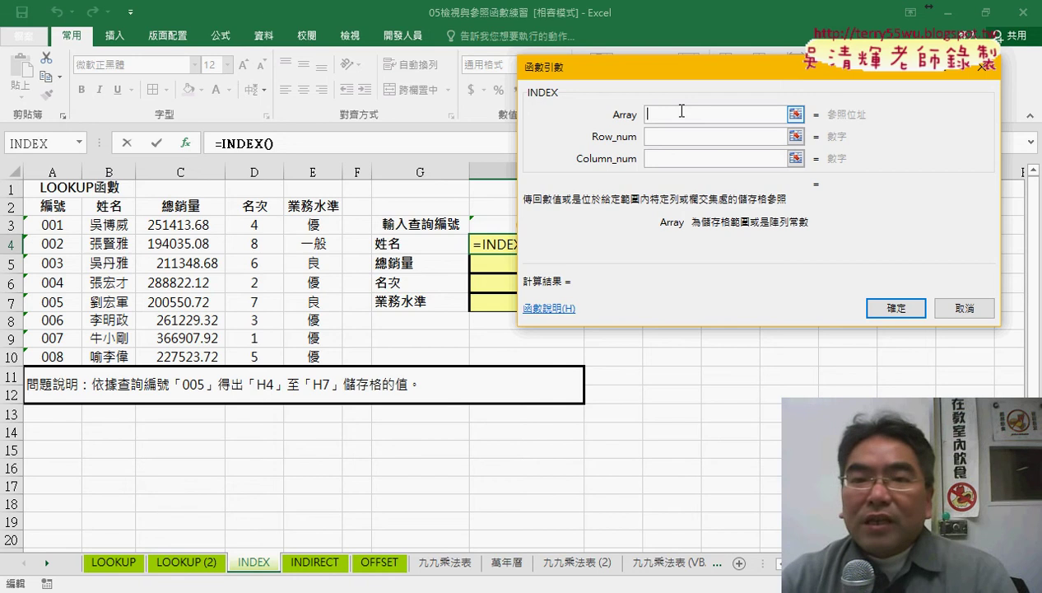
Step: Set the INDEX Array argument to the data table A3:E10
left_click(661, 138)
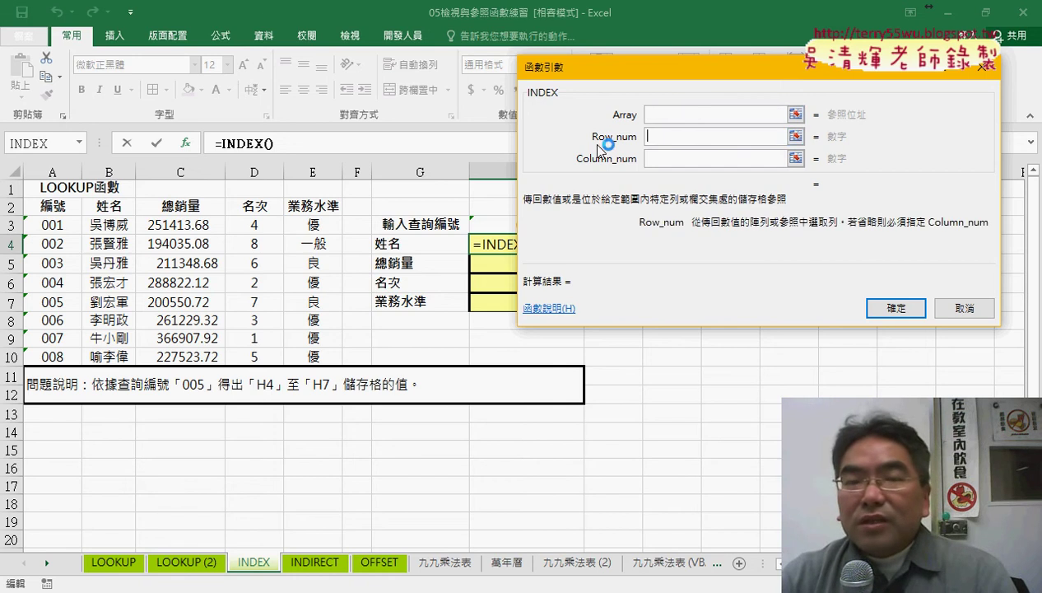
left_click(652, 115)
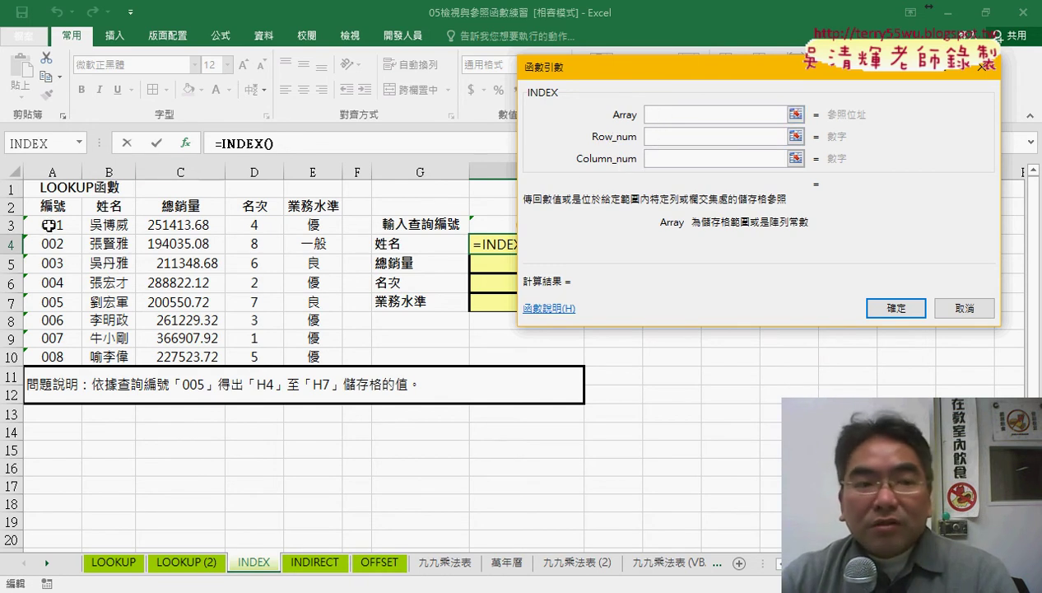
mouse_move(48, 224)
left_mouse_down()
mouse_move(242, 280)
mouse_move(312, 354)
left_mouse_up()
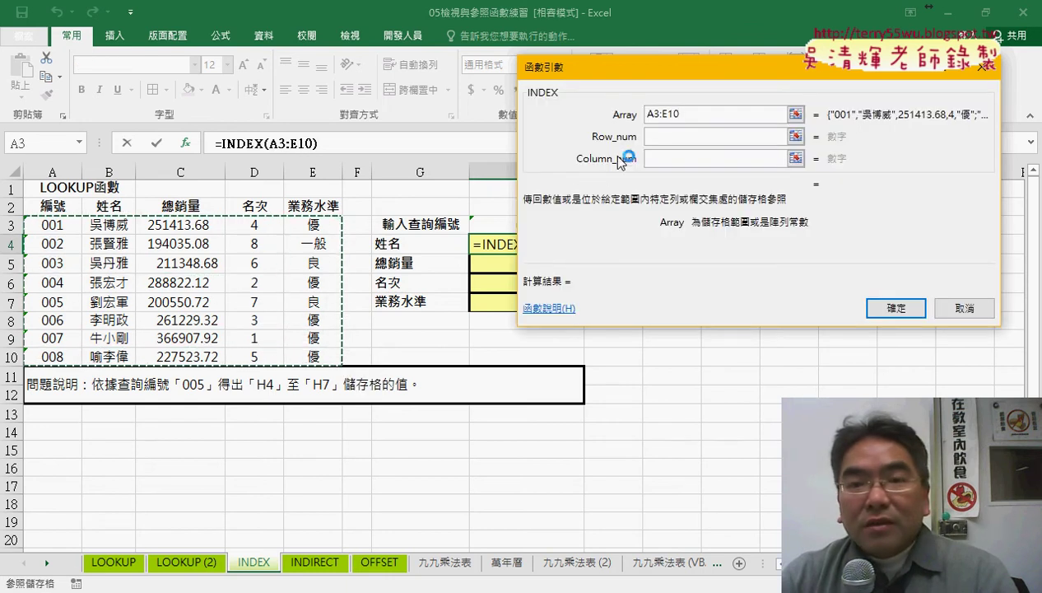
left_click(661, 139)
Step: Mark the ID column, table A3:E10 and ID 002 in red ink, then erase the marks
left_click_drag(675, 67, 781, 67)
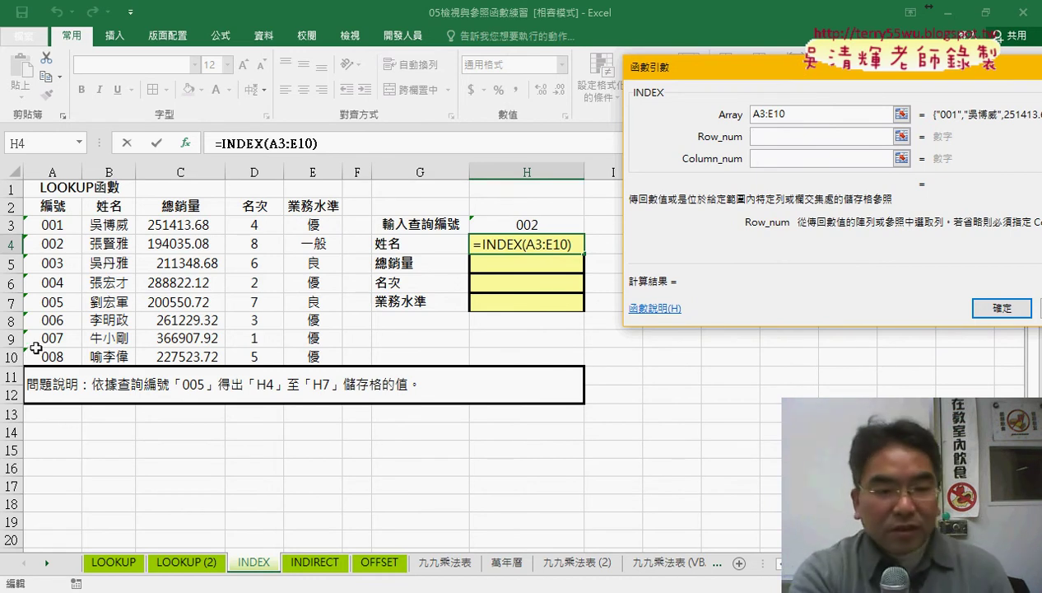
left_click_drag(24, 220, 27, 377)
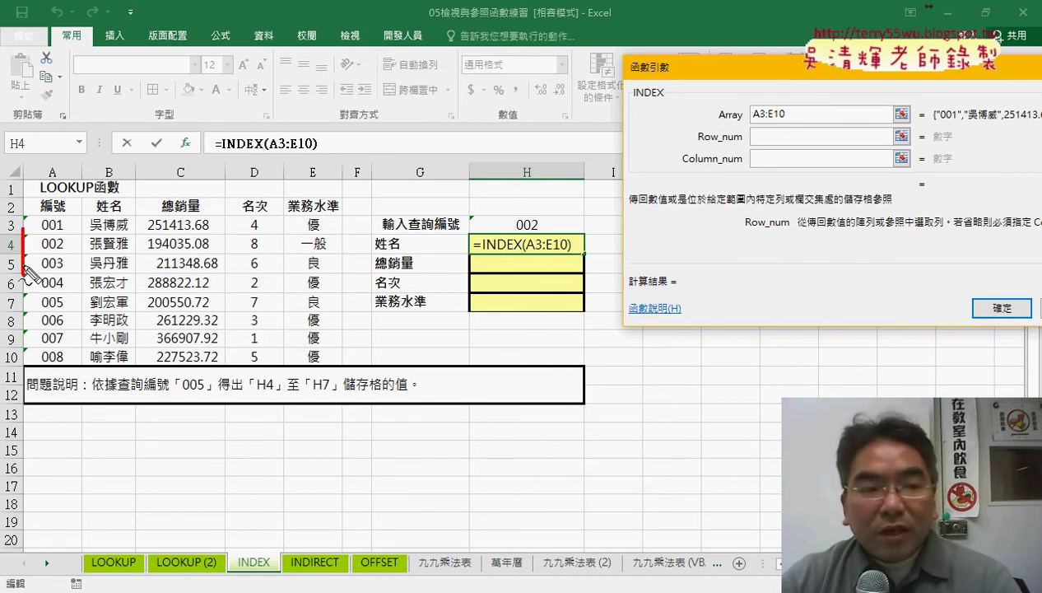
left_click_drag(24, 218, 49, 368)
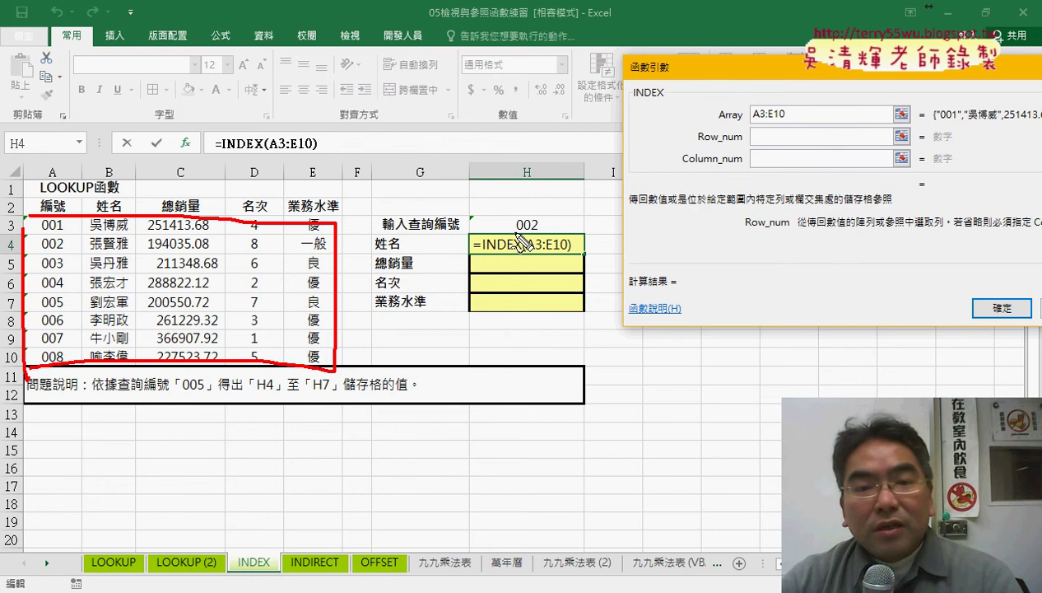
left_click_drag(526, 246, 533, 247)
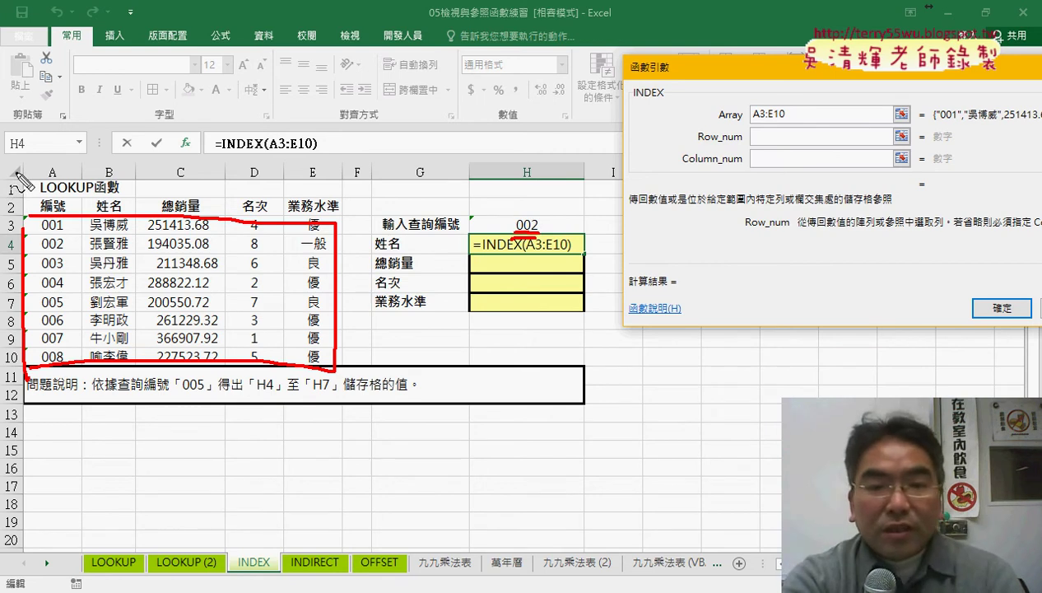
key("Escape")
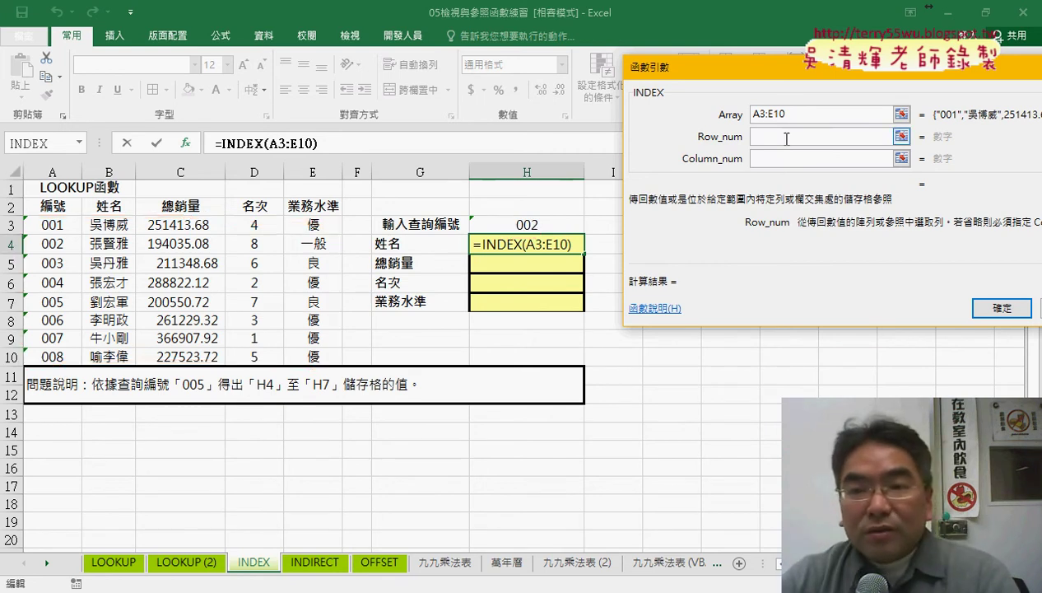
Step: Set Row_num to H3 and Column_num to 2 in the INDEX arguments
left_click(538, 225)
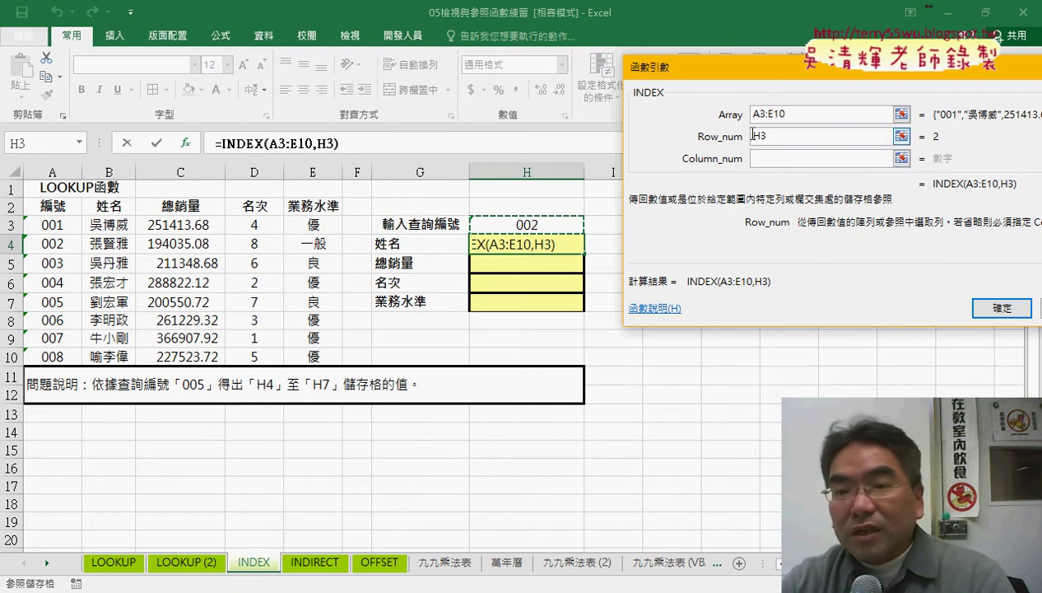
left_click(770, 162)
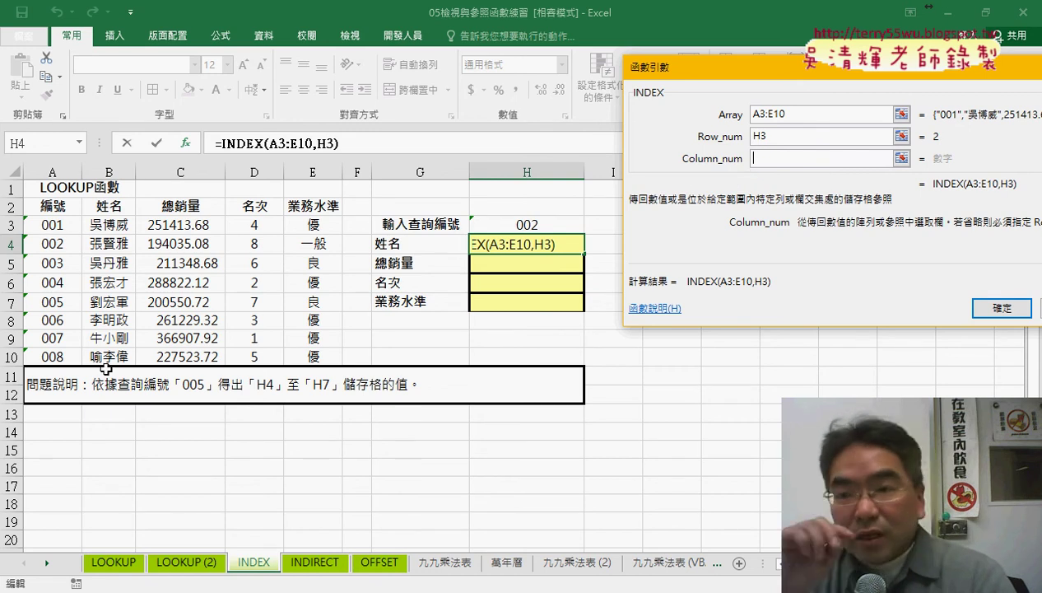
type("2")
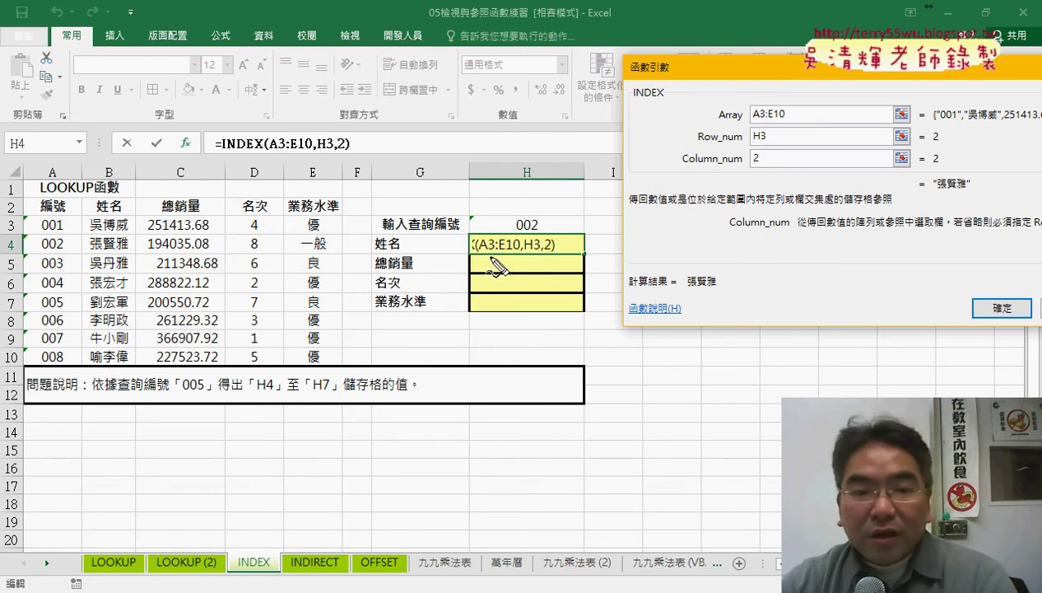
Step: Mark up ID 002, table A3:E10, name column 2 and the matching name in red
left_click_drag(536, 215, 545, 231)
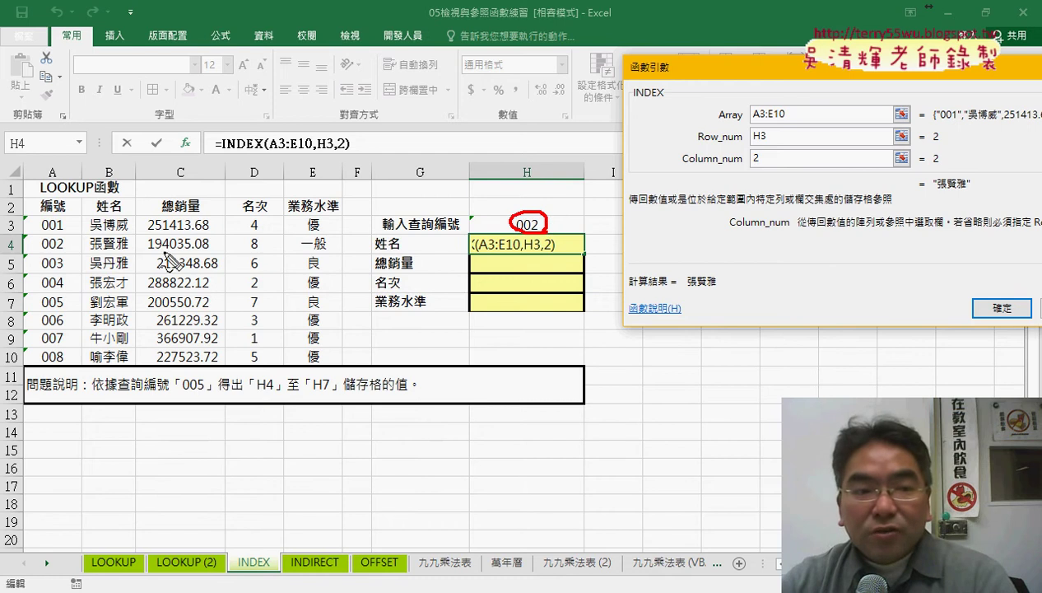
left_click_drag(33, 221, 18, 356)
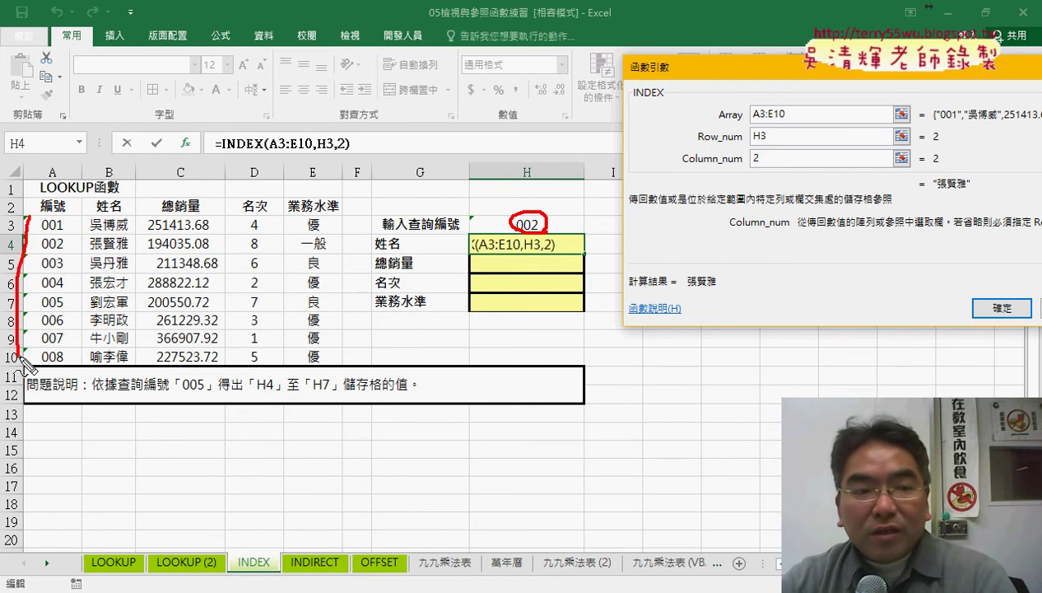
mouse_move(37, 210)
left_mouse_down()
mouse_move(82, 366)
mouse_move(15, 359)
left_mouse_up()
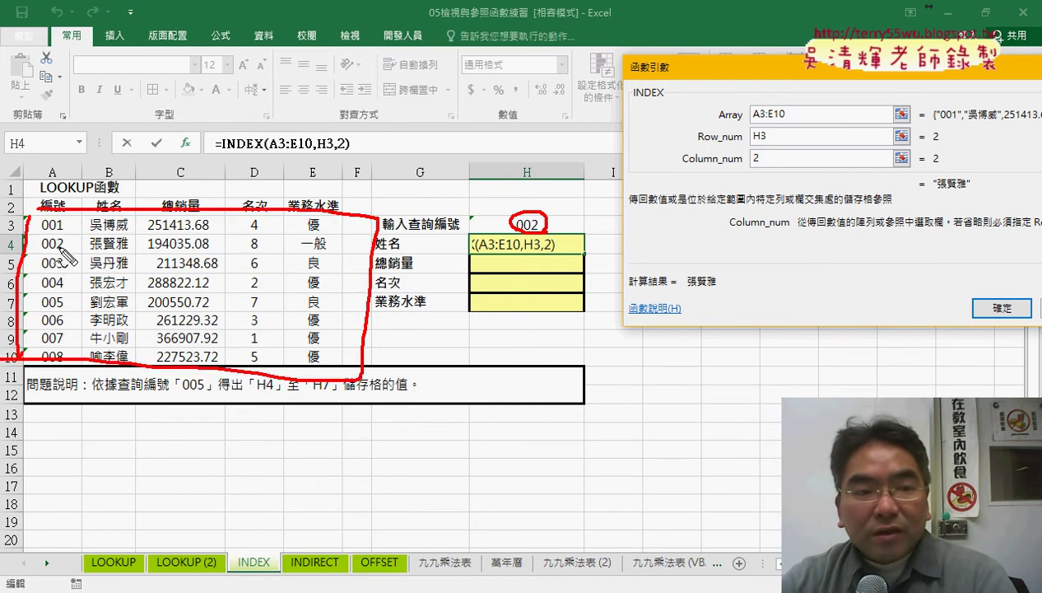
left_click_drag(113, 150, 133, 171)
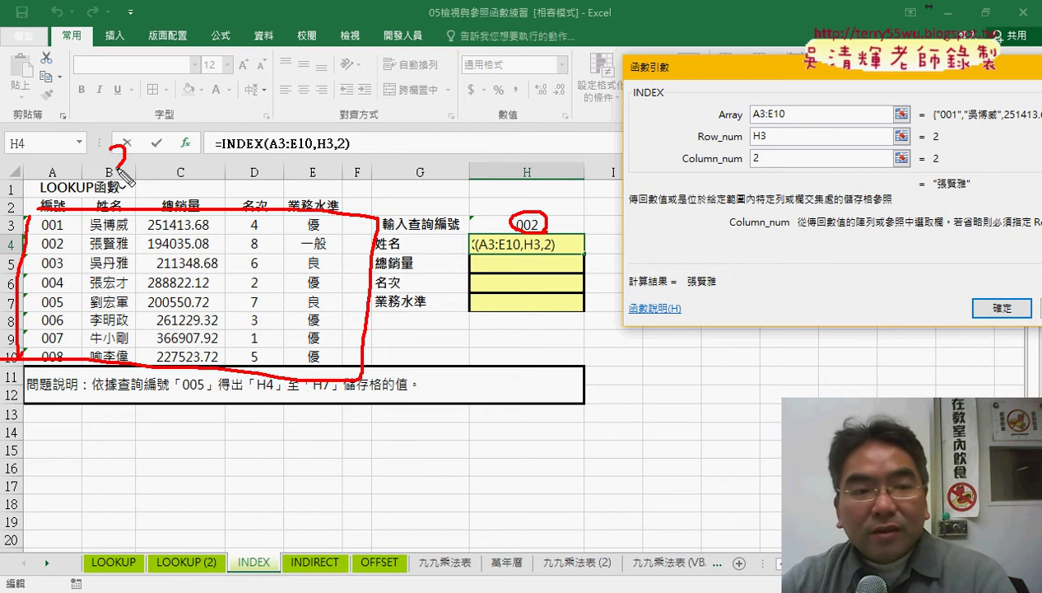
mouse_move(130, 252)
left_mouse_down()
mouse_move(132, 243)
mouse_move(74, 244)
mouse_move(76, 251)
left_mouse_up()
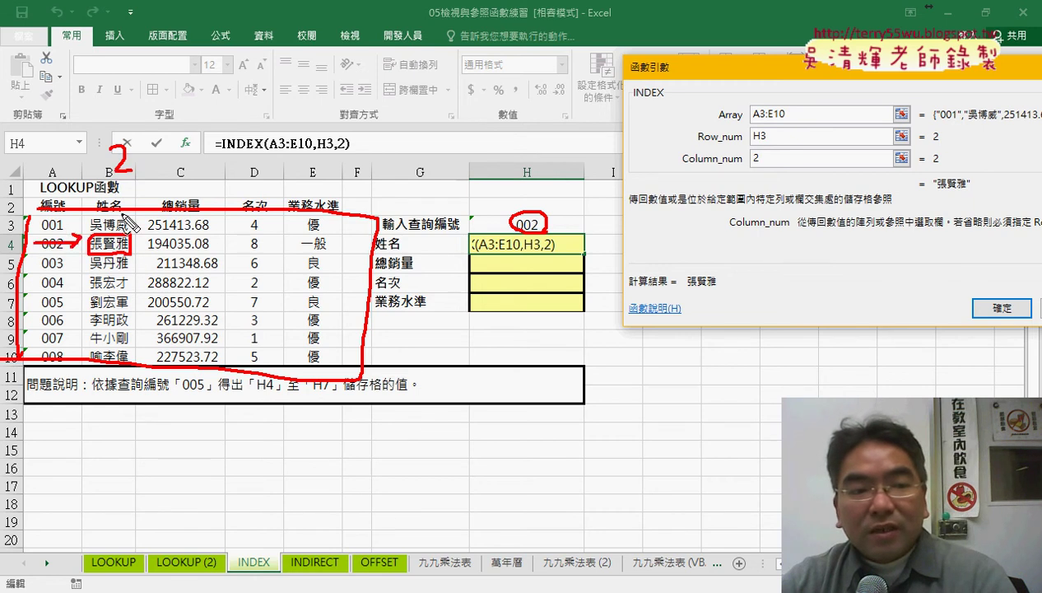
left_click_drag(114, 206, 113, 238)
mouse_move(106, 232)
left_mouse_down()
mouse_move(156, 220)
mouse_move(352, 260)
mouse_move(461, 246)
mouse_move(447, 254)
left_mouse_up()
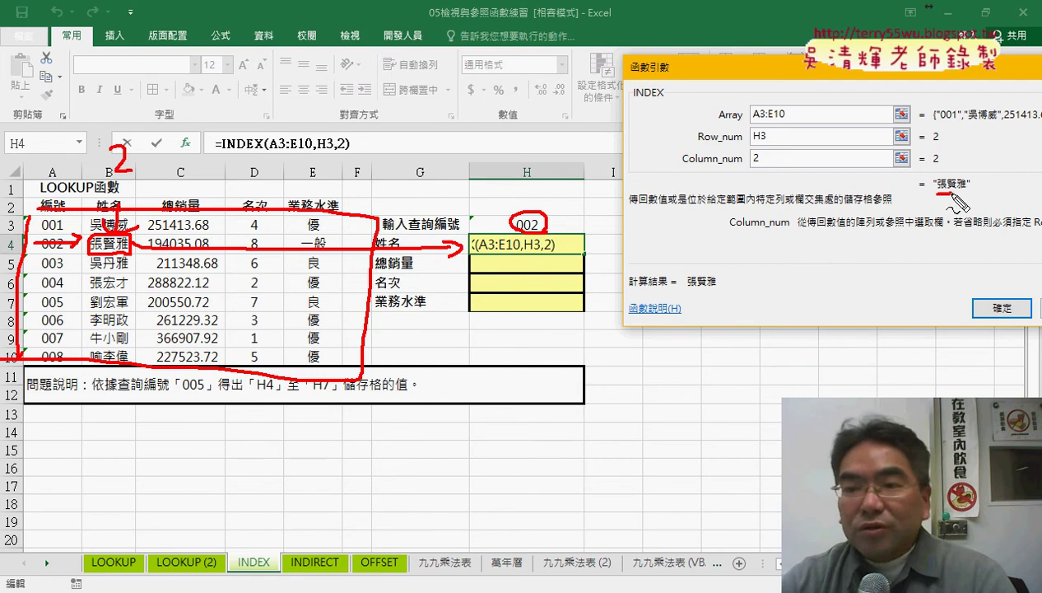
Step: Clear the annotations and confirm =INDEX(A3:E10,H3,2) in H4
left_click(890, 128)
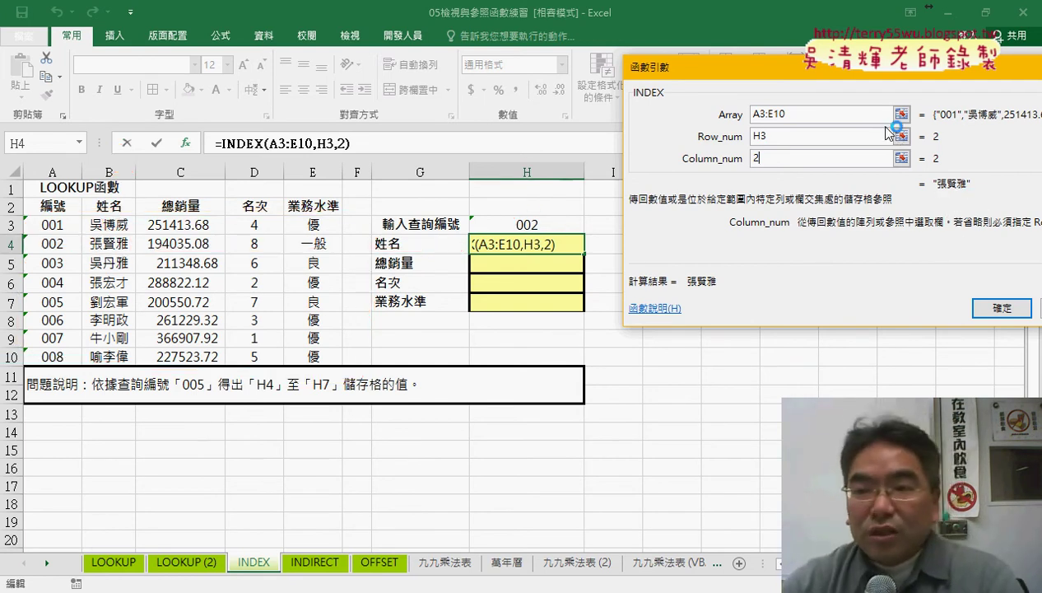
left_click(996, 310)
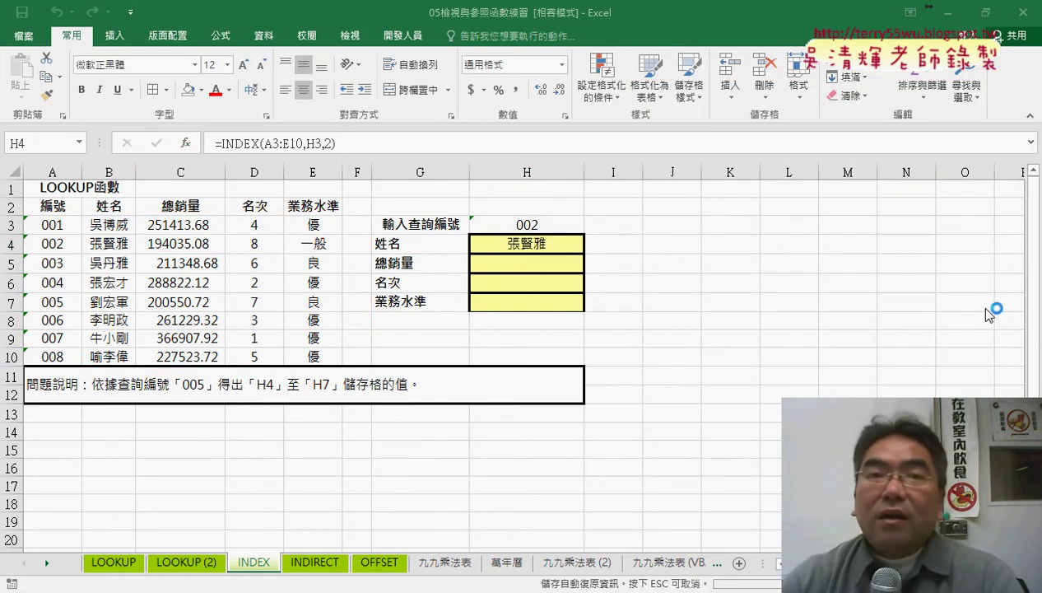
left_click(558, 245)
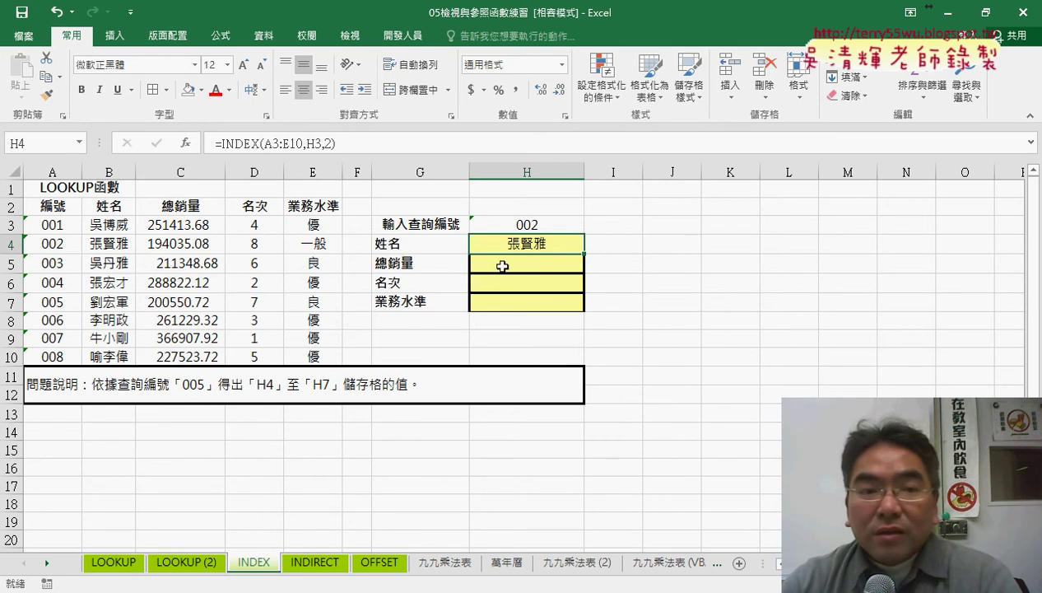
Step: Reopen H4's INDEX arguments and change Column_num to ROW()-2
left_click(243, 150)
left_click(186, 143)
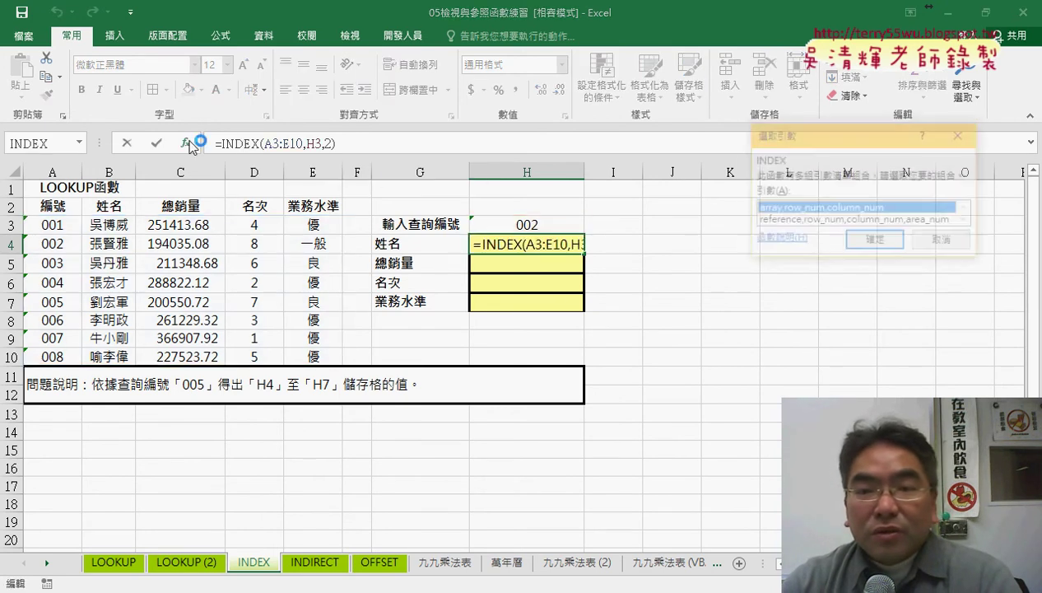
left_click(869, 242)
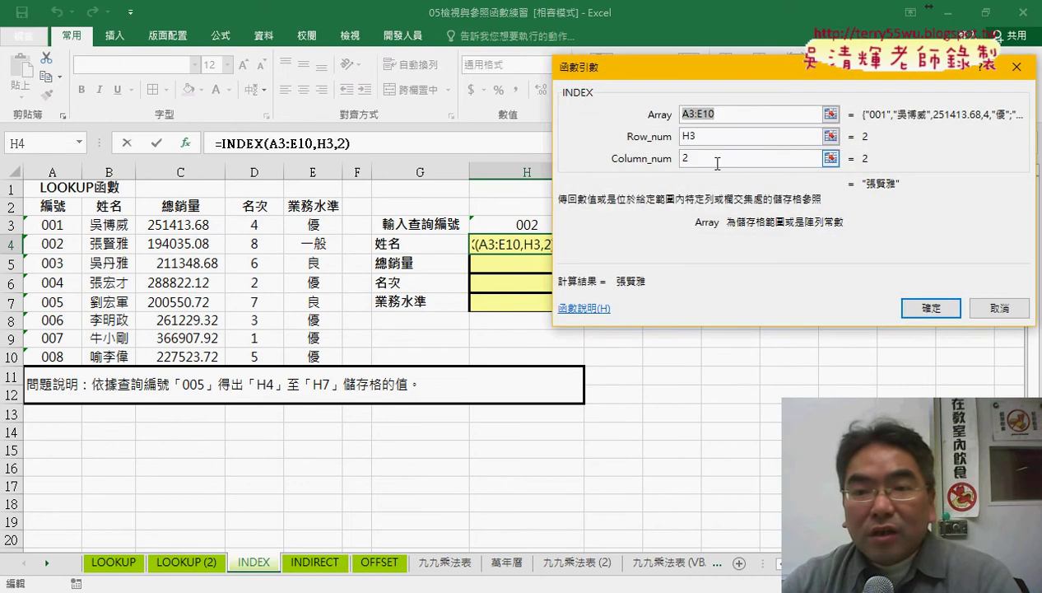
left_click(768, 158)
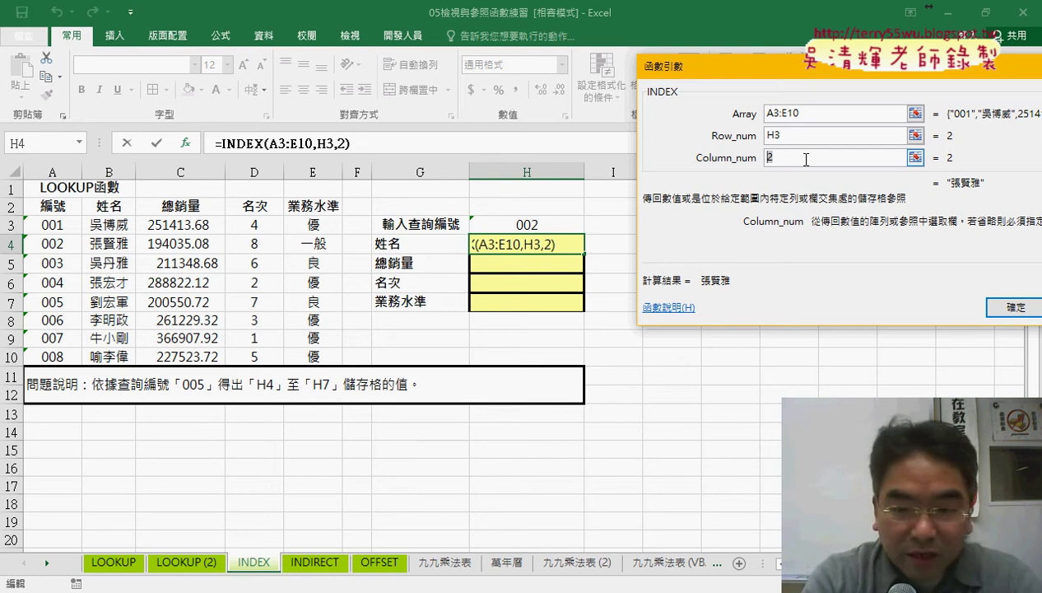
type("ㄜ")
key("BackSpace")
type("r")
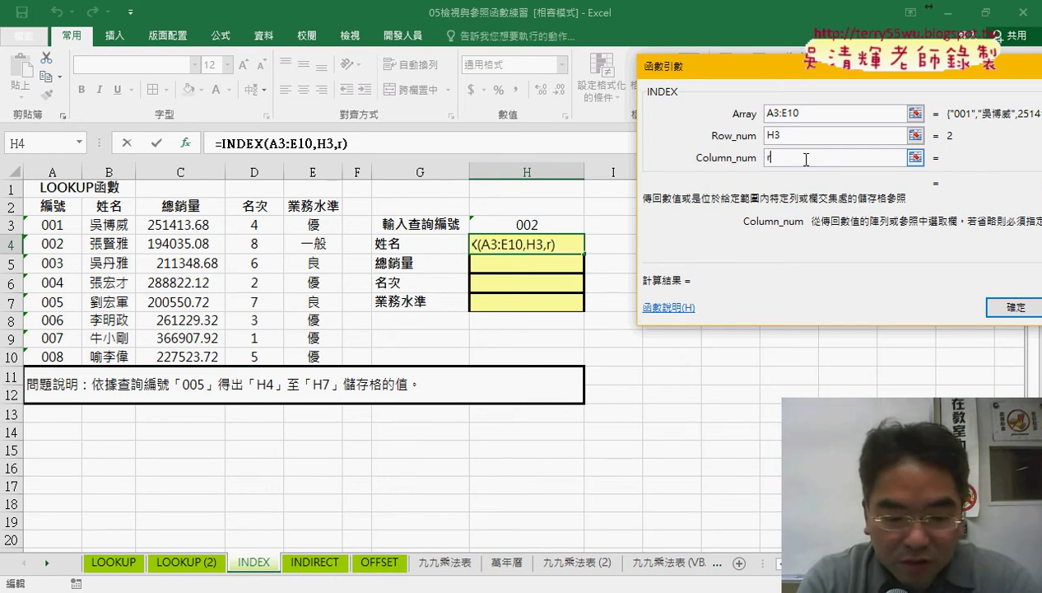
type("ow()-")
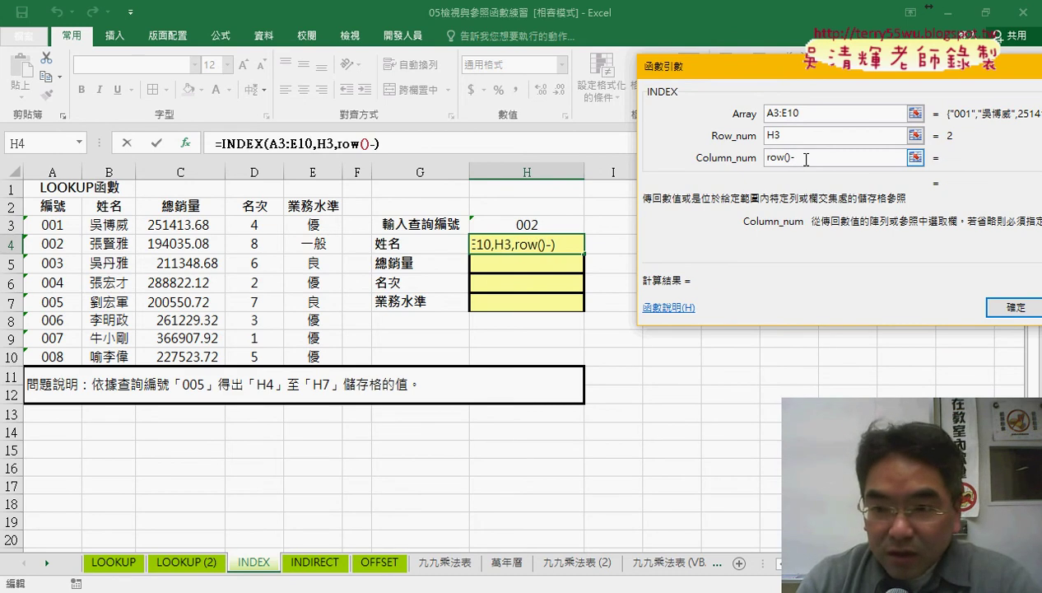
type("2")
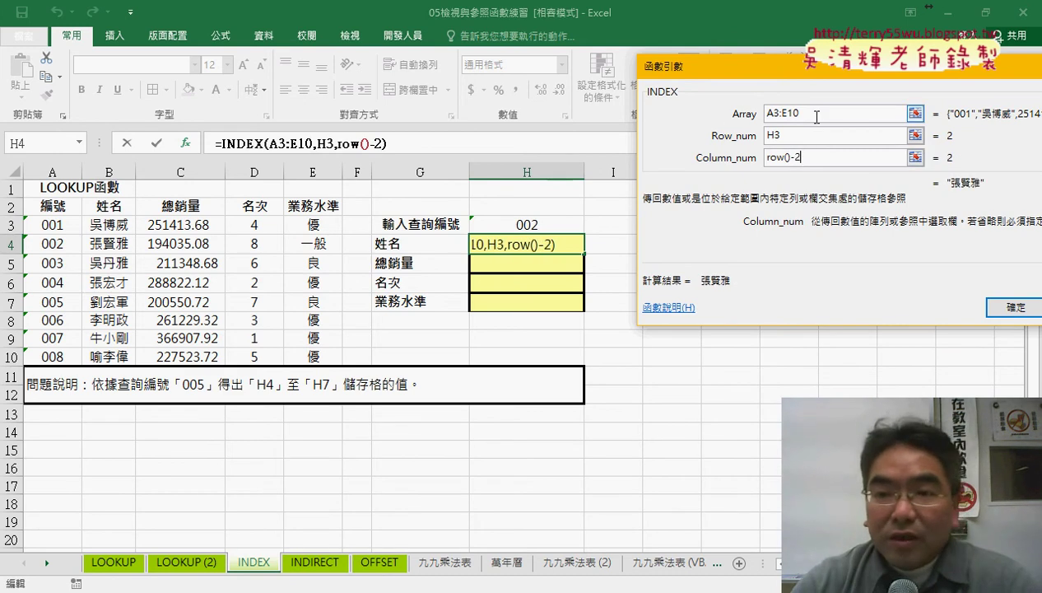
Step: Lock the rows as A$3:E$10 and H$3, then confirm the formula
key("shift+Tab")
key("shift+Tab")
key("F4")
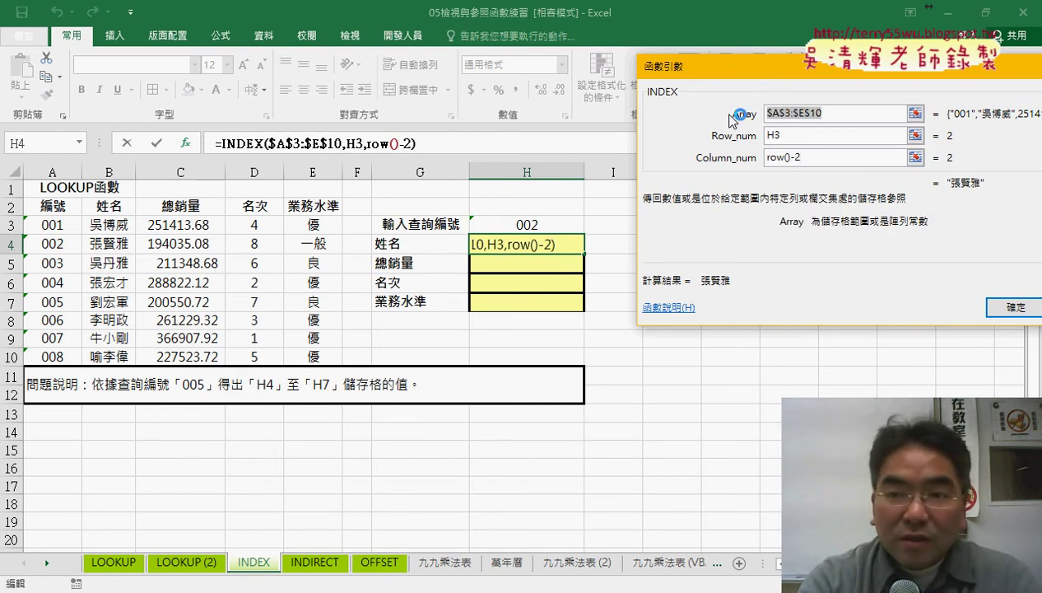
key("F4")
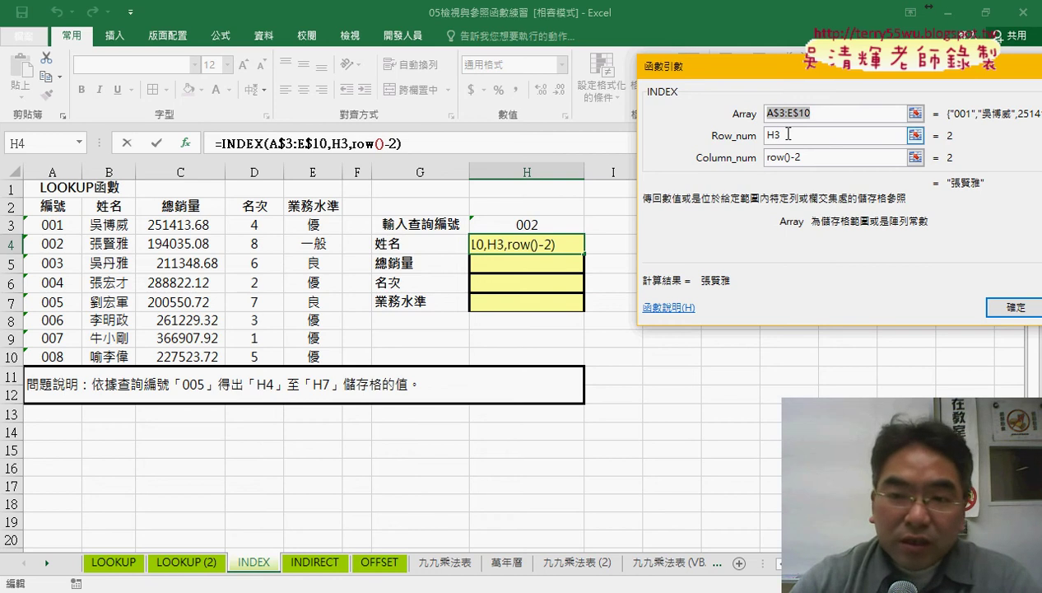
left_click(769, 136)
key("F4")
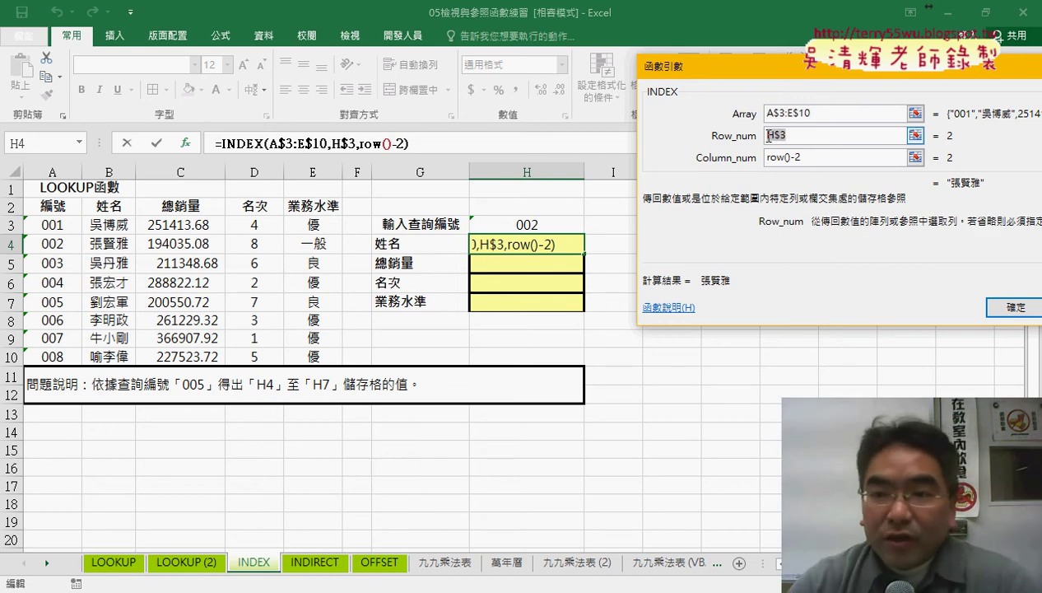
key("F4")
left_click(1013, 307)
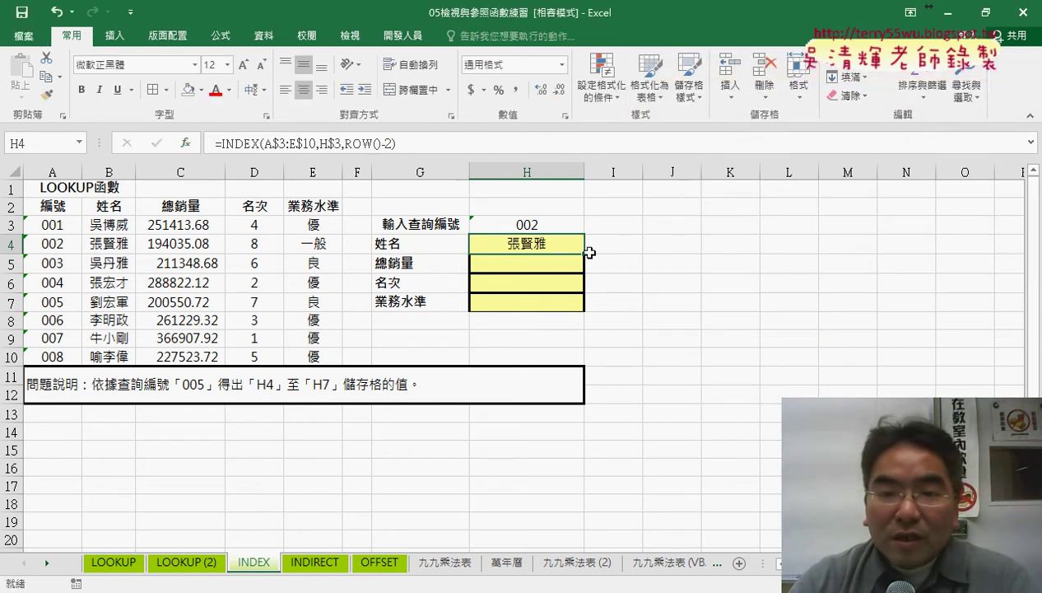
Step: Fill the INDEX formula down to H7 and test lookup IDs 004 and 007 in H3
left_click_drag(585, 256, 583, 319)
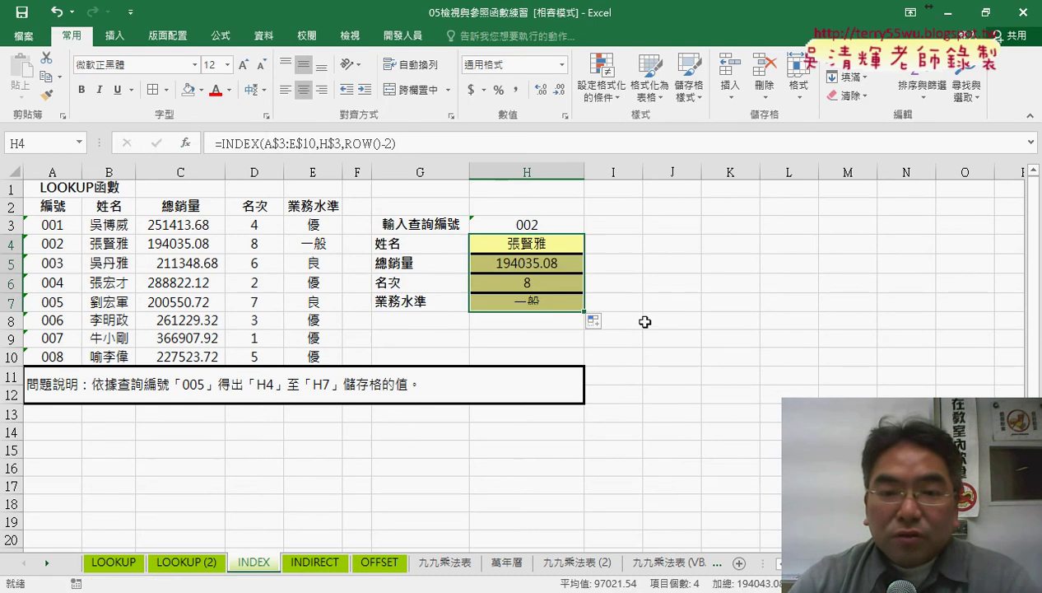
left_click(569, 227)
left_click(592, 225)
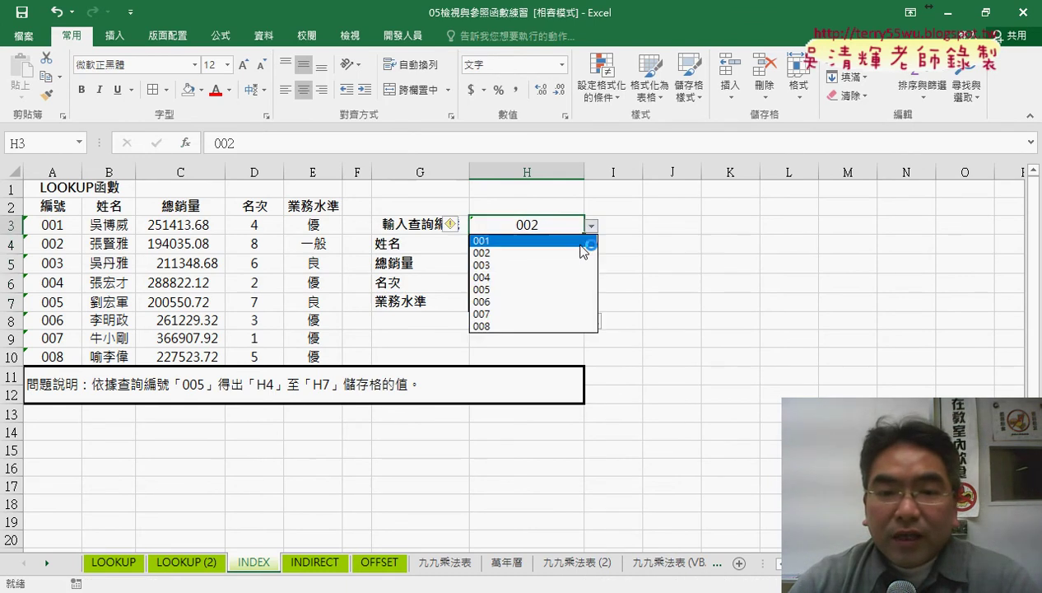
left_click(570, 276)
left_click(592, 226)
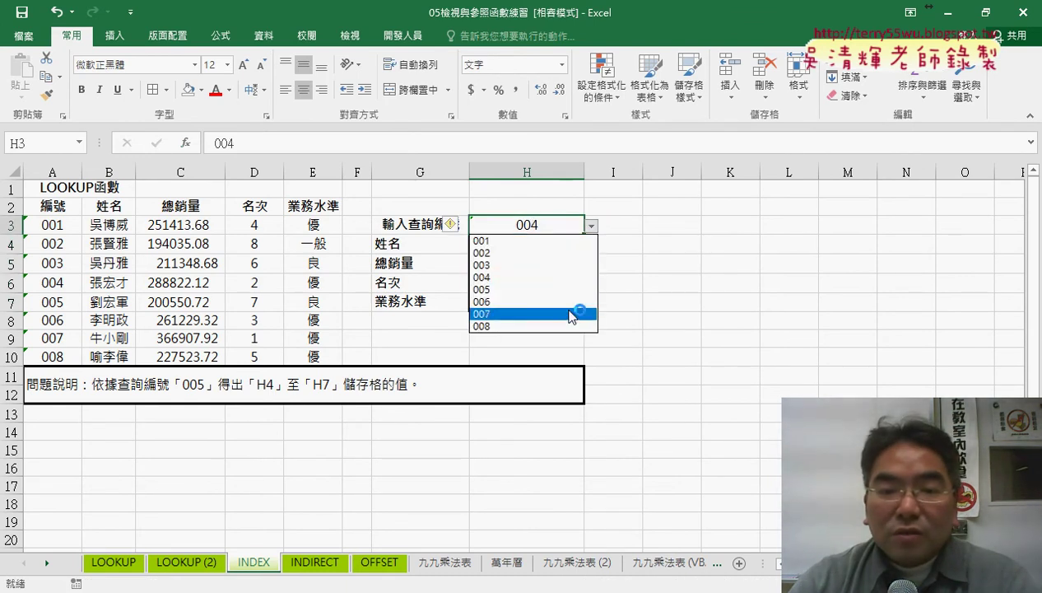
left_click(576, 309)
left_click(558, 245)
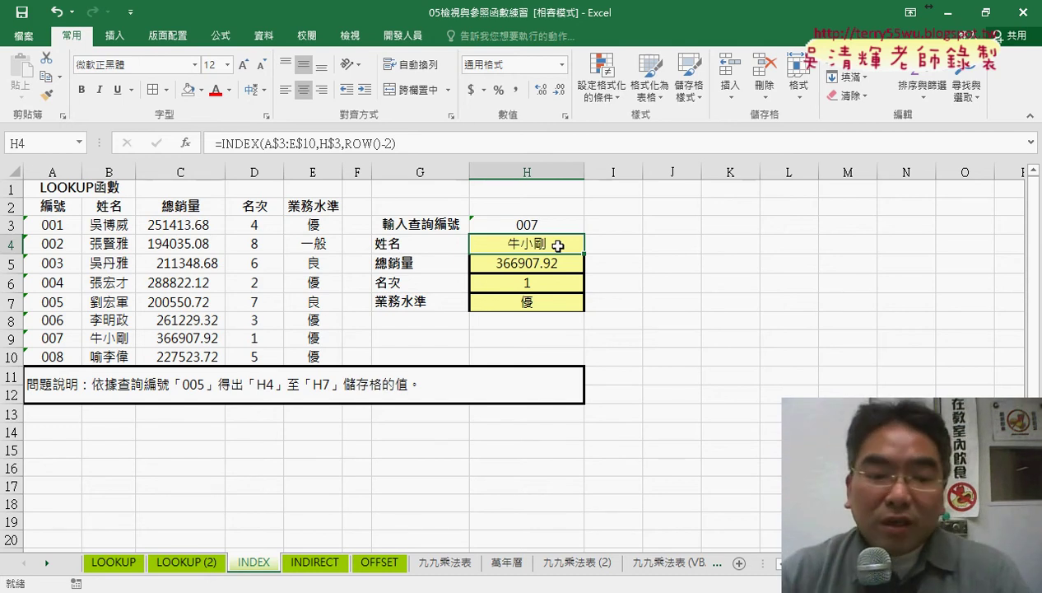
Step: On the INDIRECT sheet, insert the INDIRECT function into H4
left_click(315, 568)
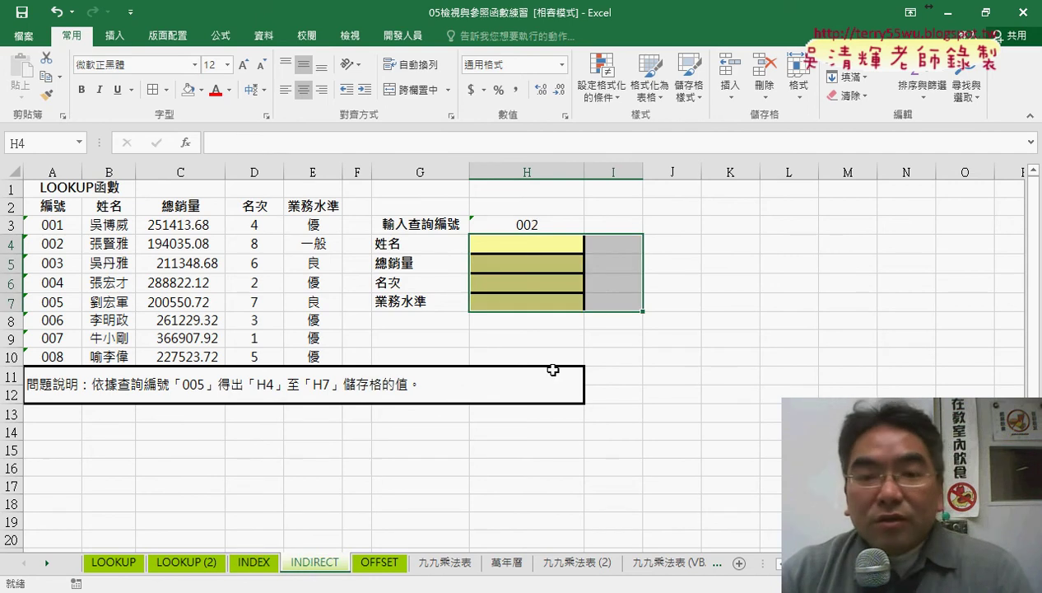
left_click(546, 244)
left_click(186, 144)
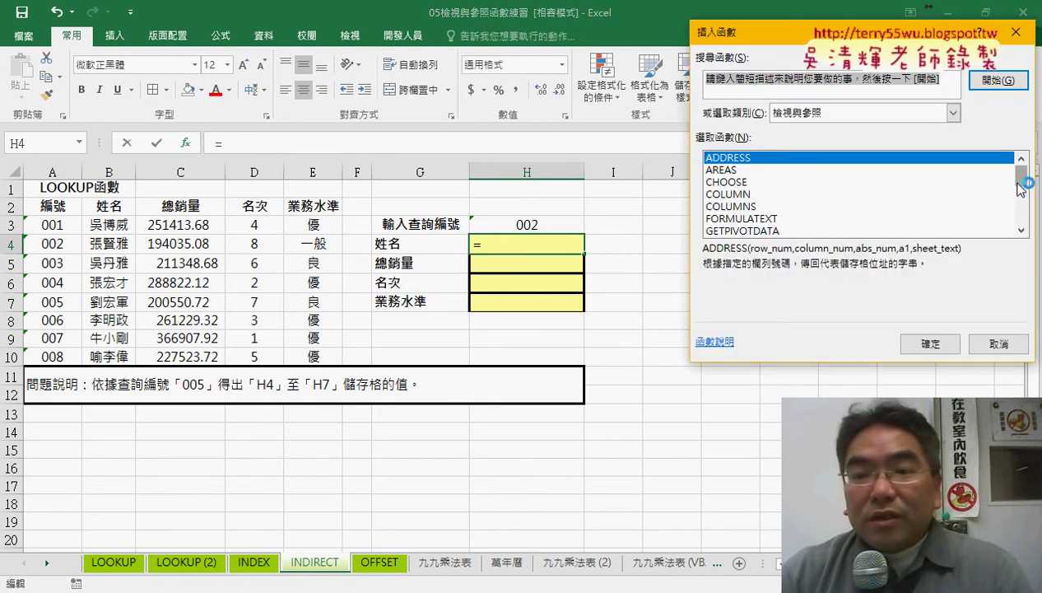
left_click_drag(1021, 177, 1021, 200)
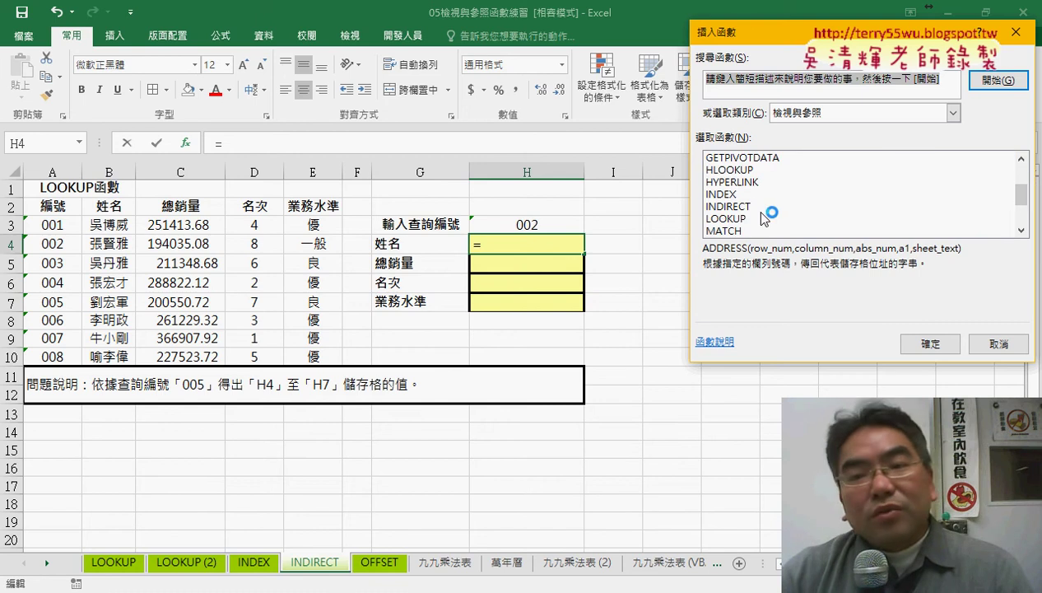
left_click(744, 207)
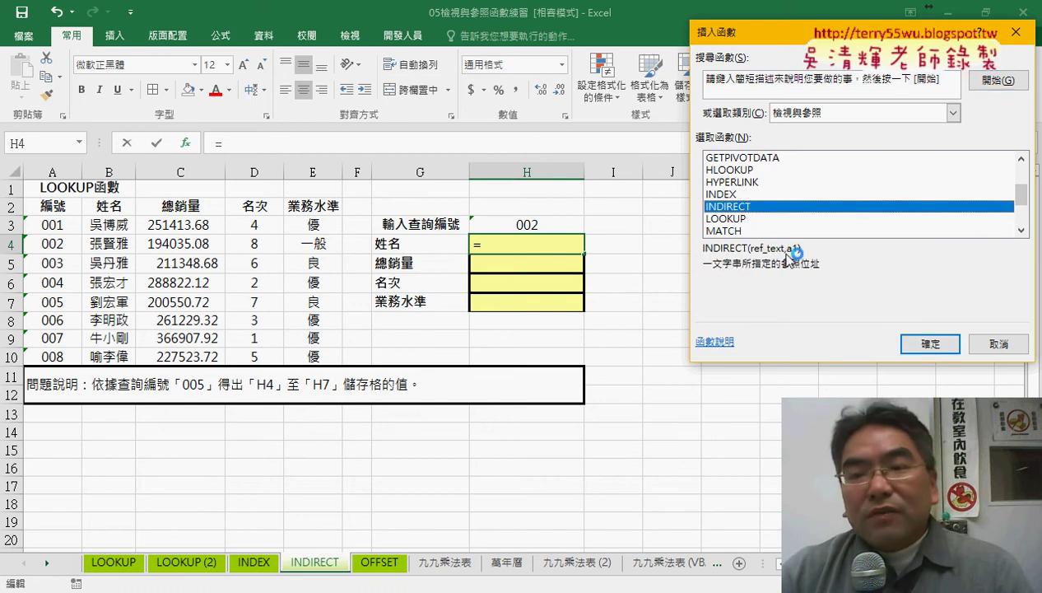
left_click(928, 346)
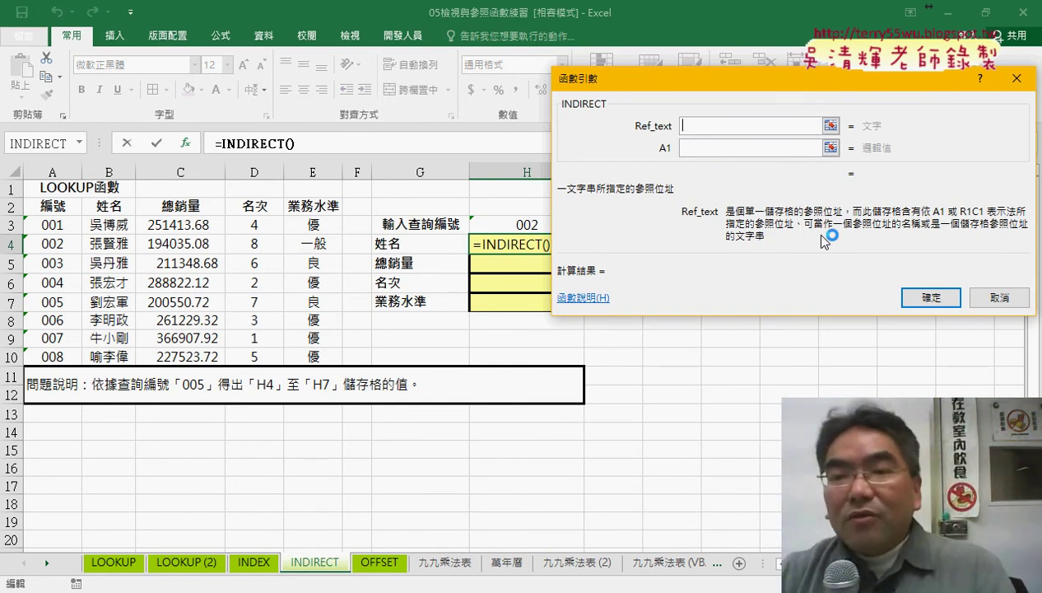
Step: Use cell B4 as Ref_text and confirm =INDIRECT(B4), which returns #REF!
left_click(702, 148)
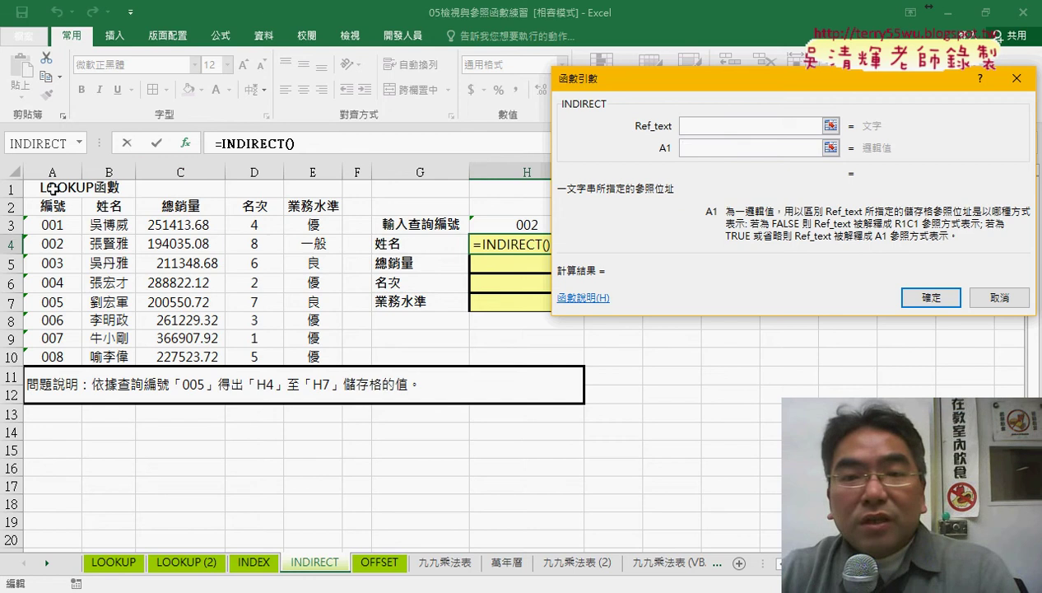
left_click(706, 127)
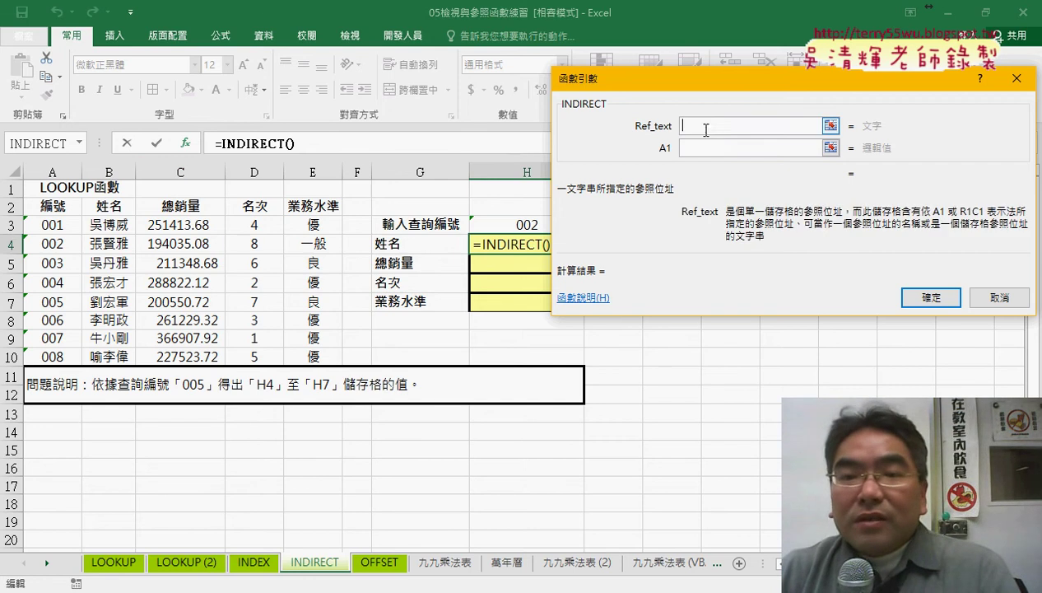
left_click_drag(674, 77, 741, 82)
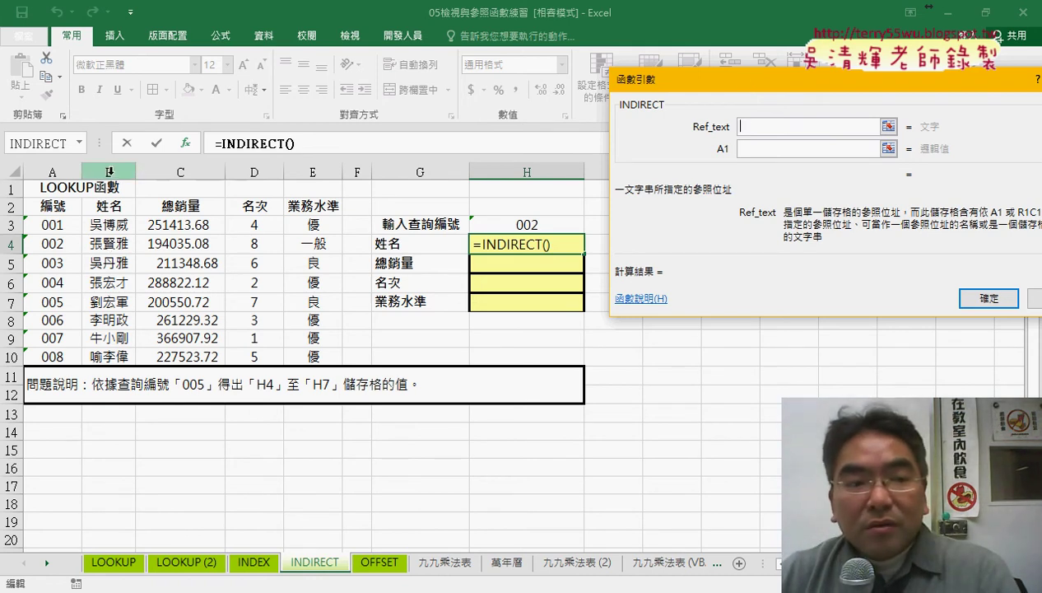
left_click(109, 246)
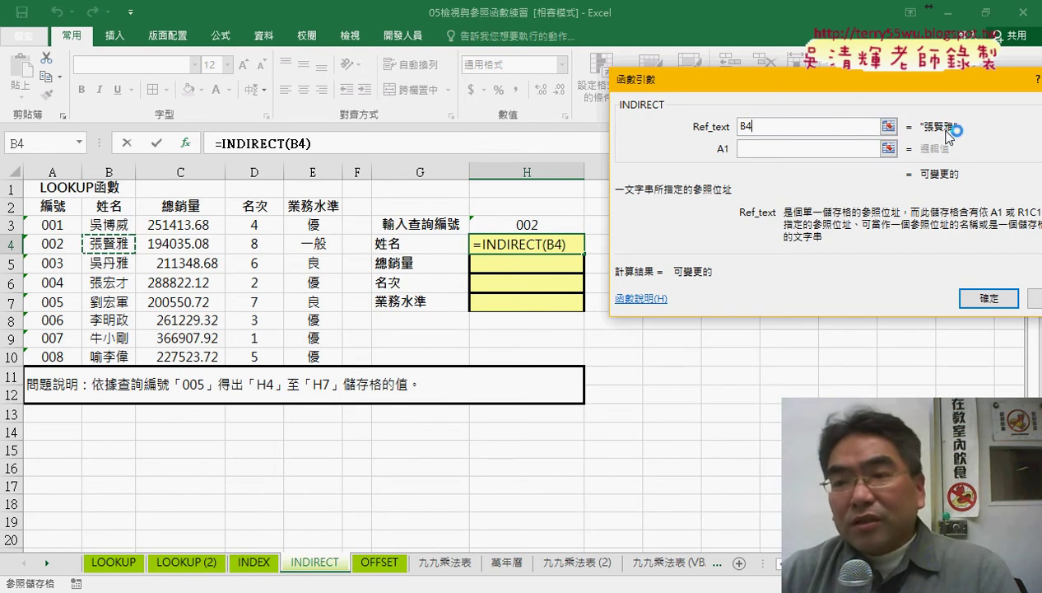
left_click(983, 299)
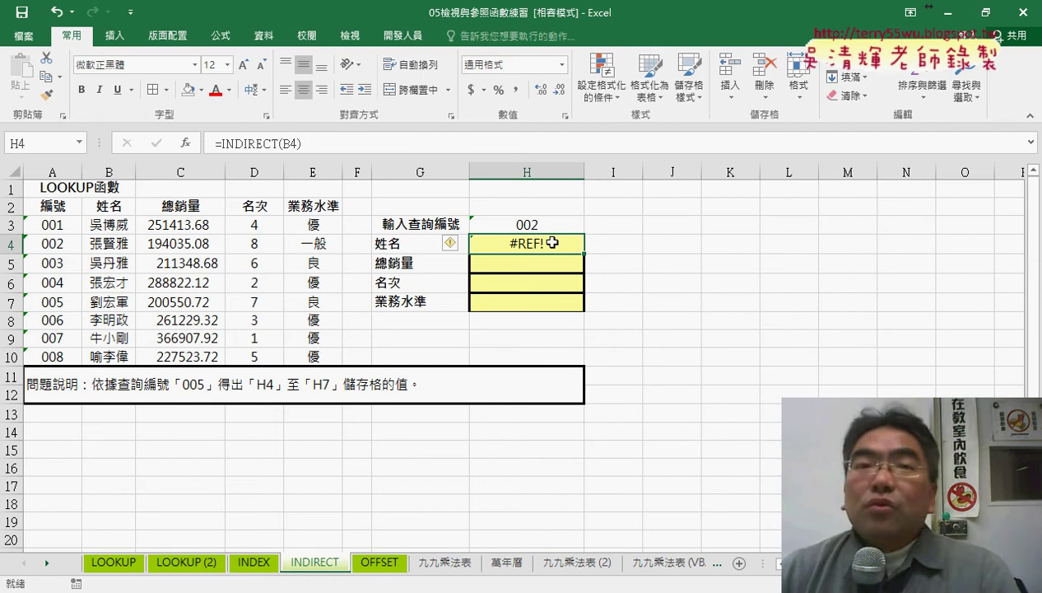
Step: Change H4's Ref_text to the quoted text 'B4' so it shows the name
left_click(250, 145)
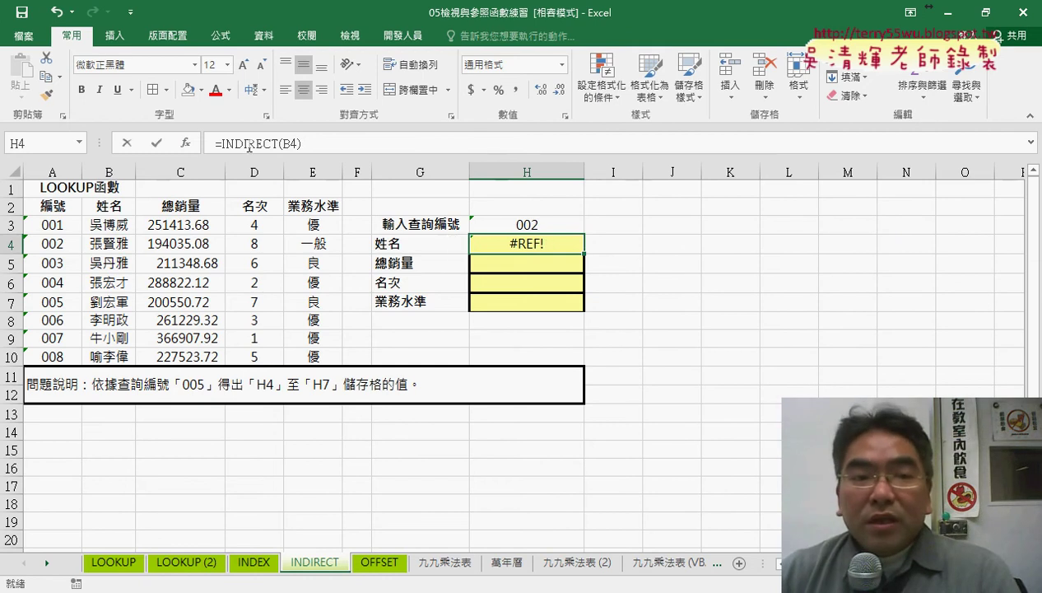
left_click(186, 143)
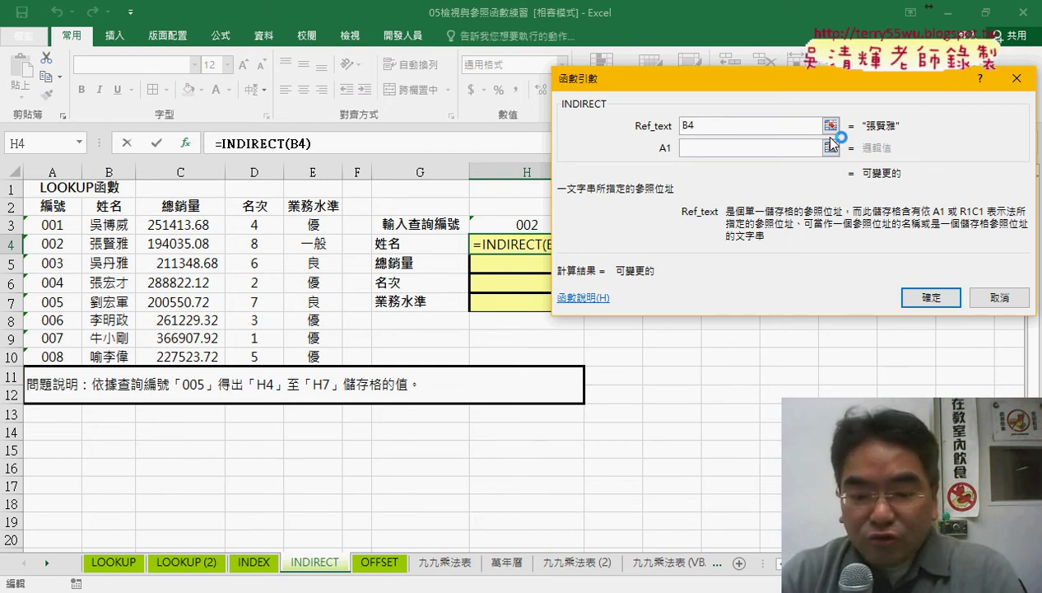
type("\"B4")
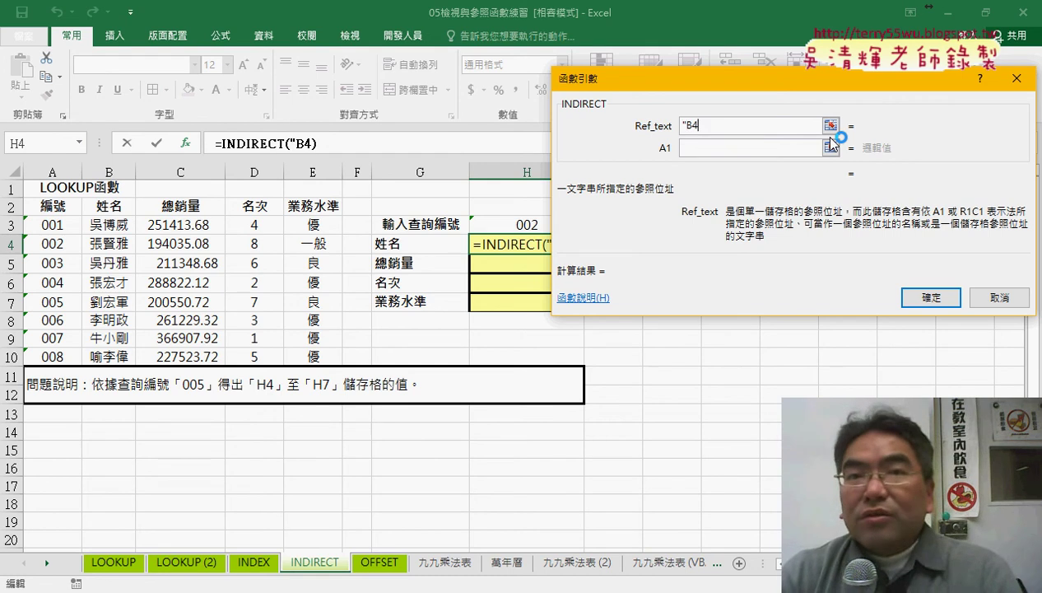
type("\"")
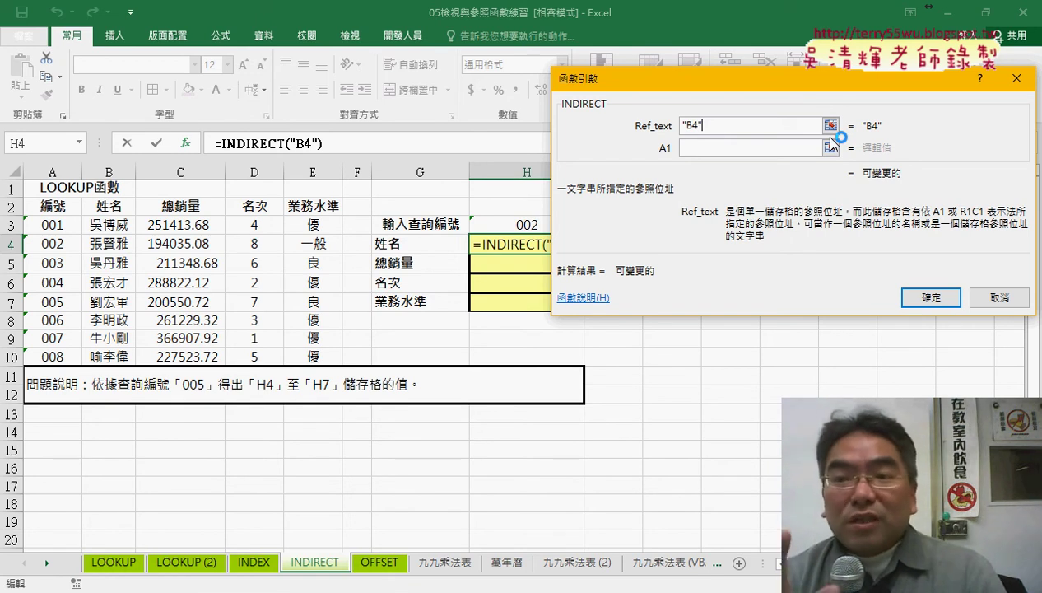
left_click(930, 298)
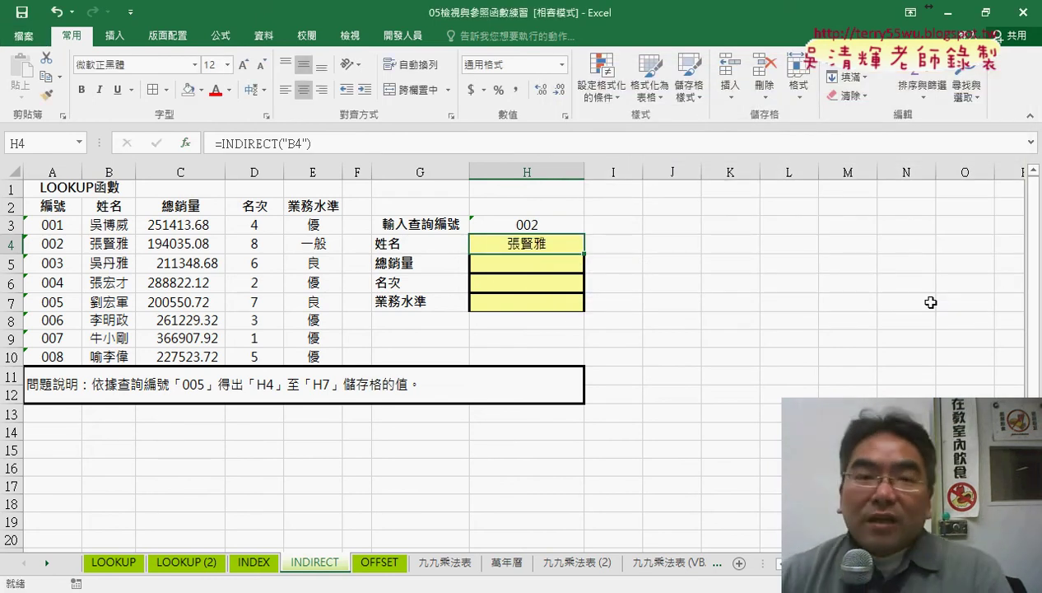
Step: Reopen H4's INDIRECT arguments and trim Ref_text to "B"&, dropping the fixed row 4
left_click(249, 143)
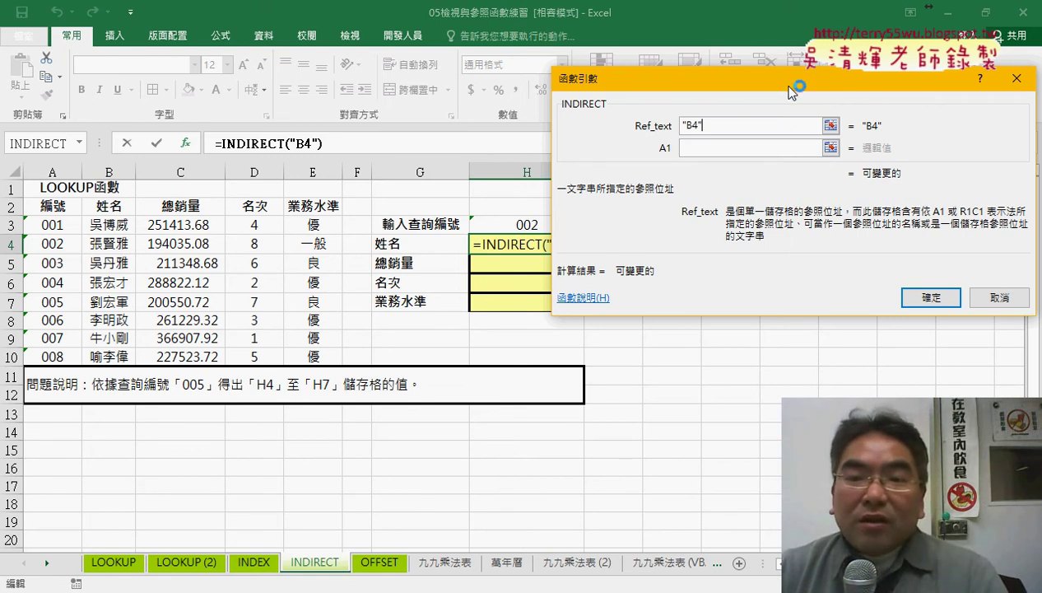
left_click_drag(788, 85, 856, 91)
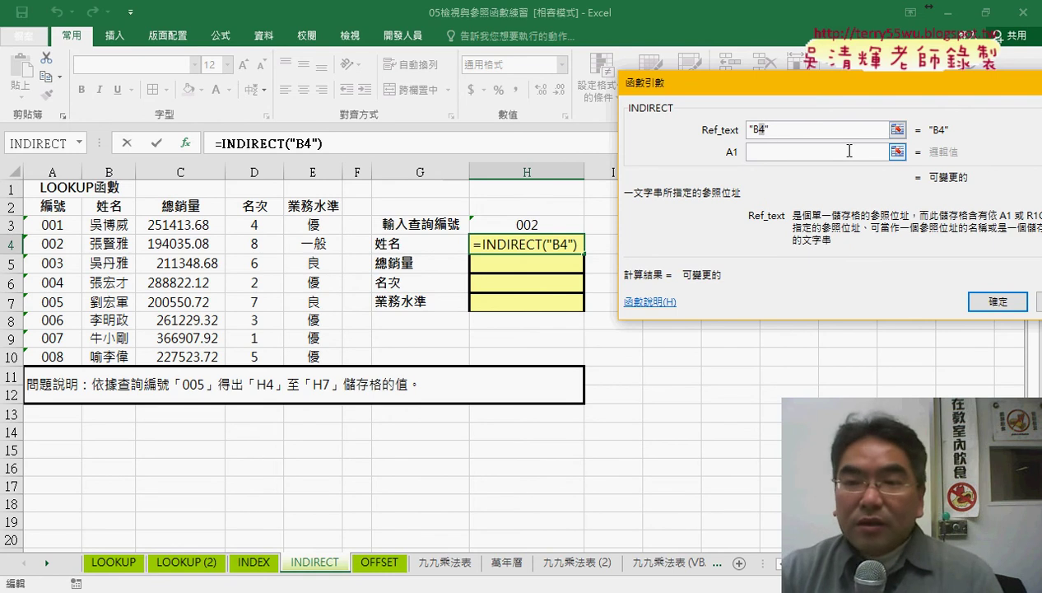
key("BackSpace")
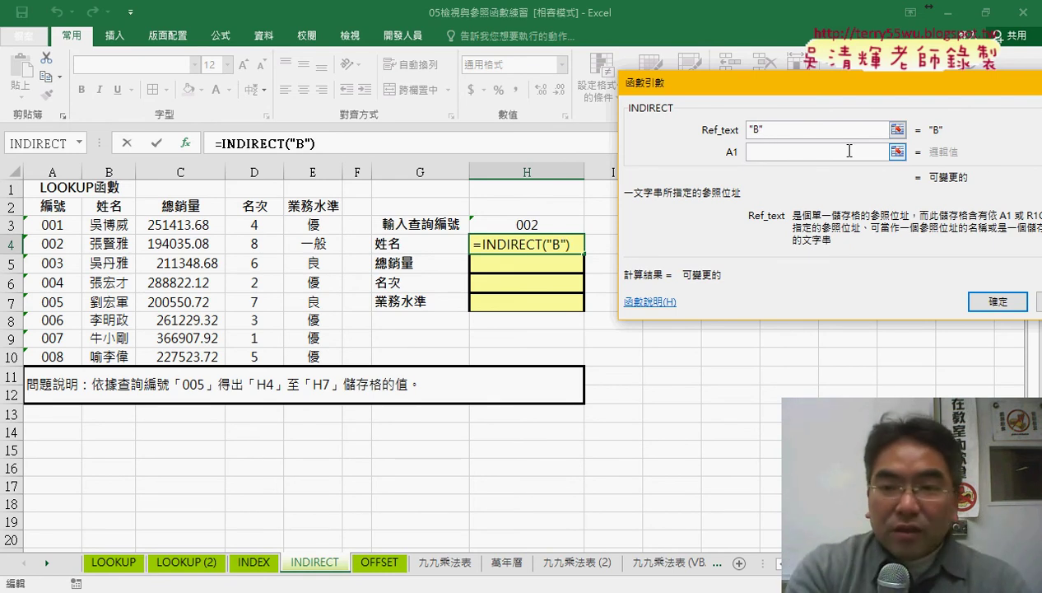
type("&r")
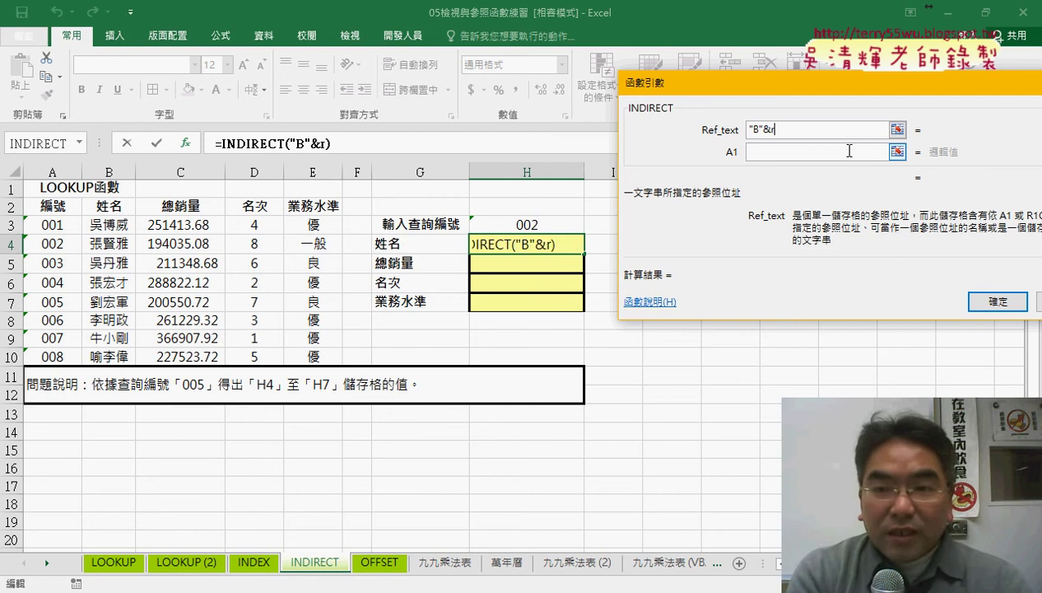
type("ow")
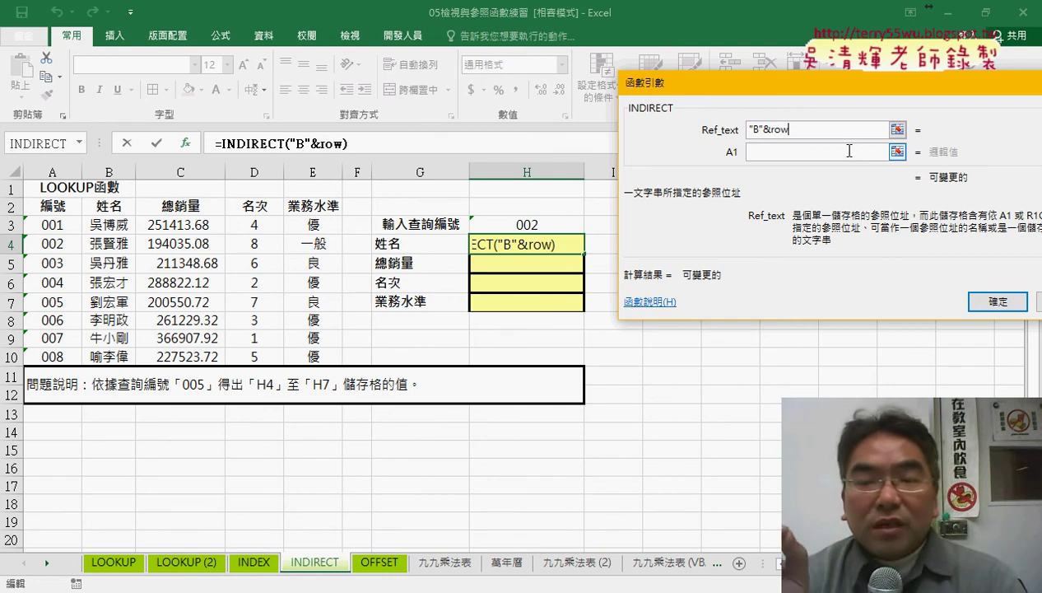
key("BackSpace")
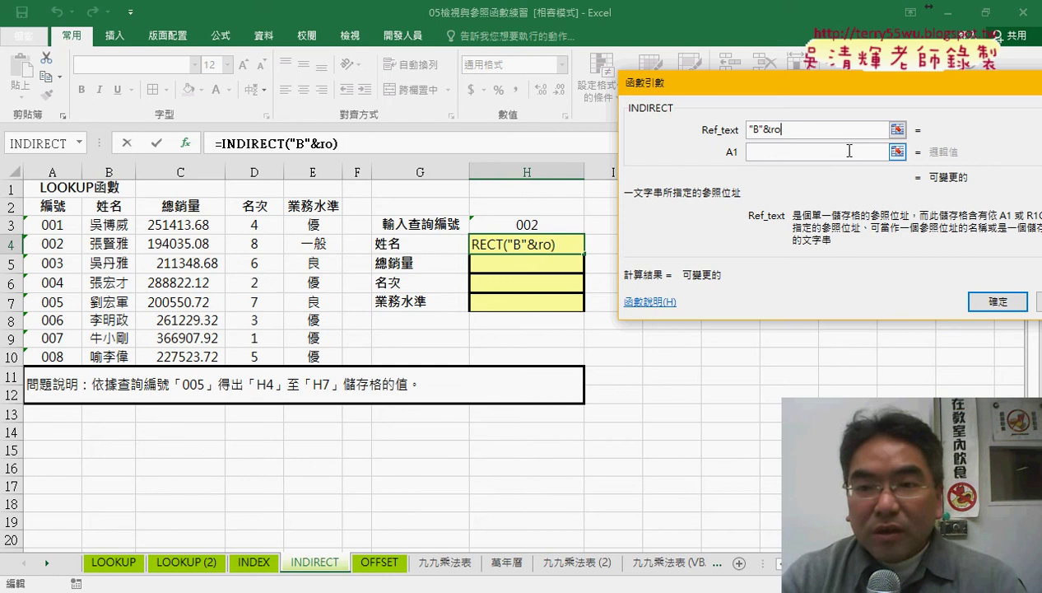
key("BackSpace")
key("BackSpace")
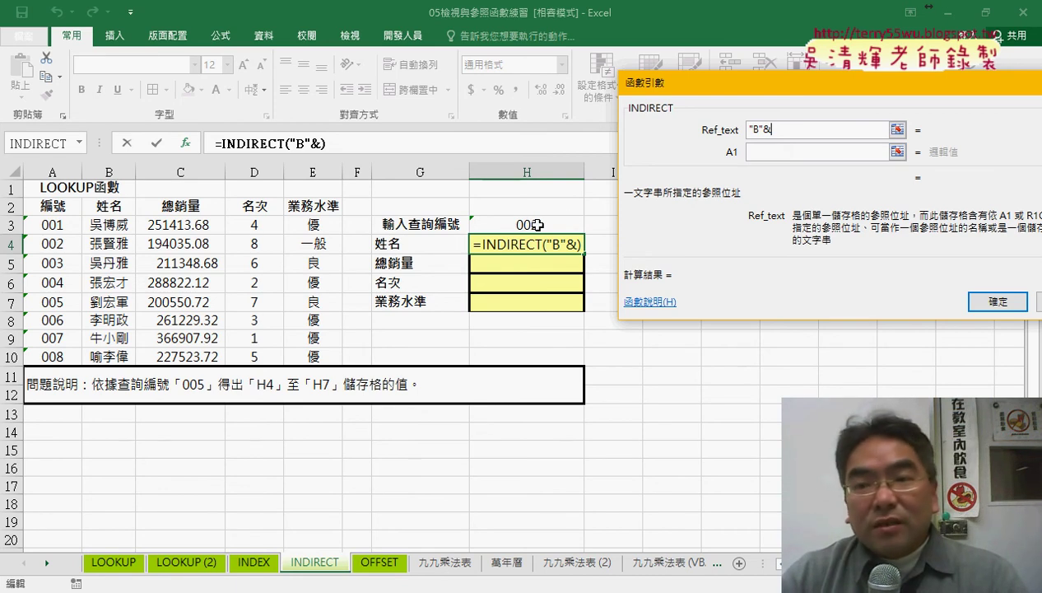
Step: Extend H4's Ref_text to "B"&H3+2 so it evaluates to "B4"
left_click(537, 224)
type("+")
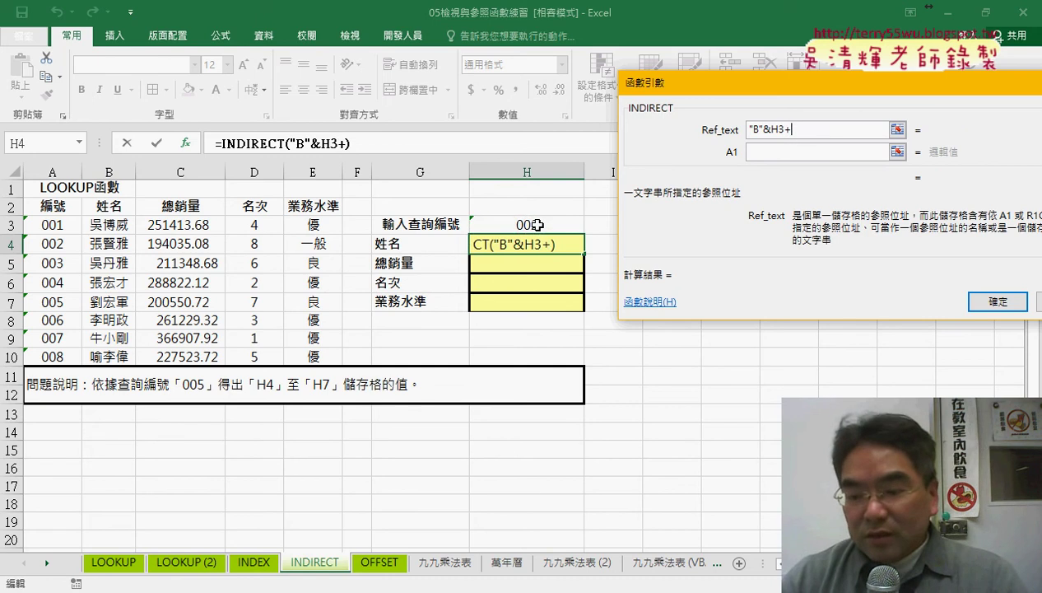
type("2")
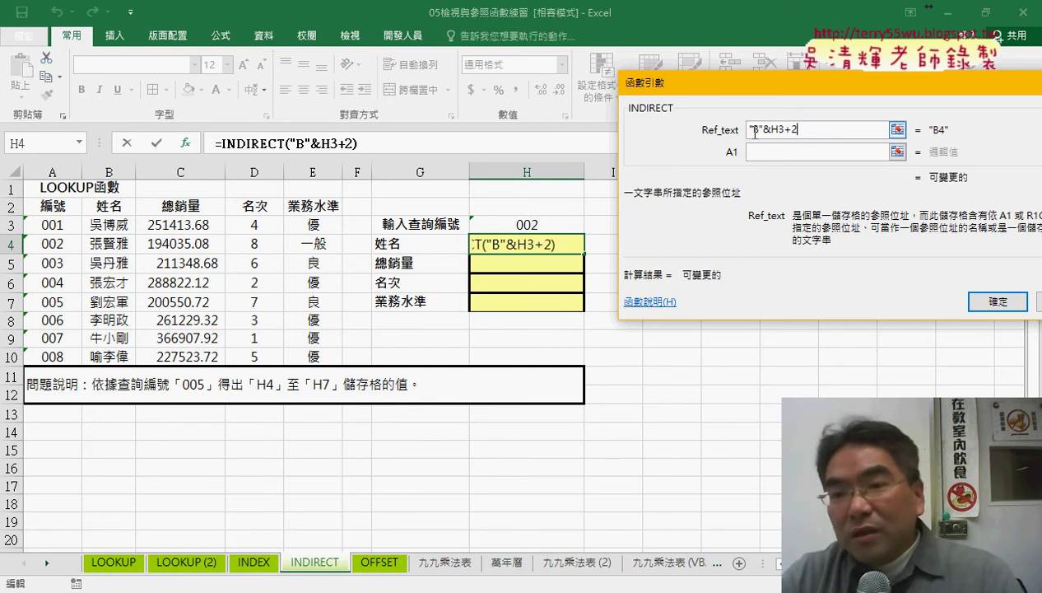
left_click_drag(765, 129, 803, 129)
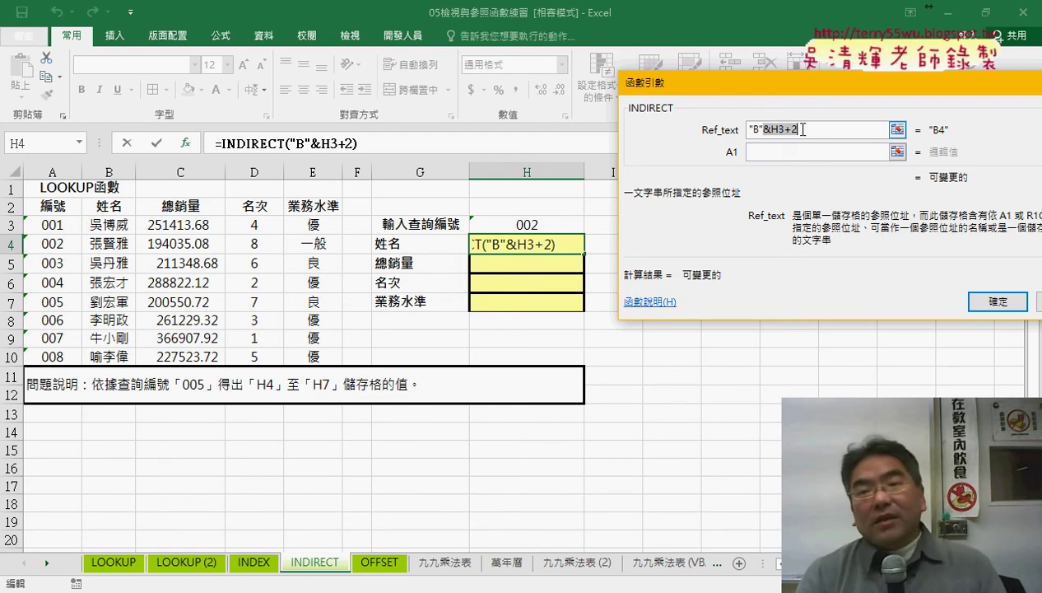
left_click(803, 130)
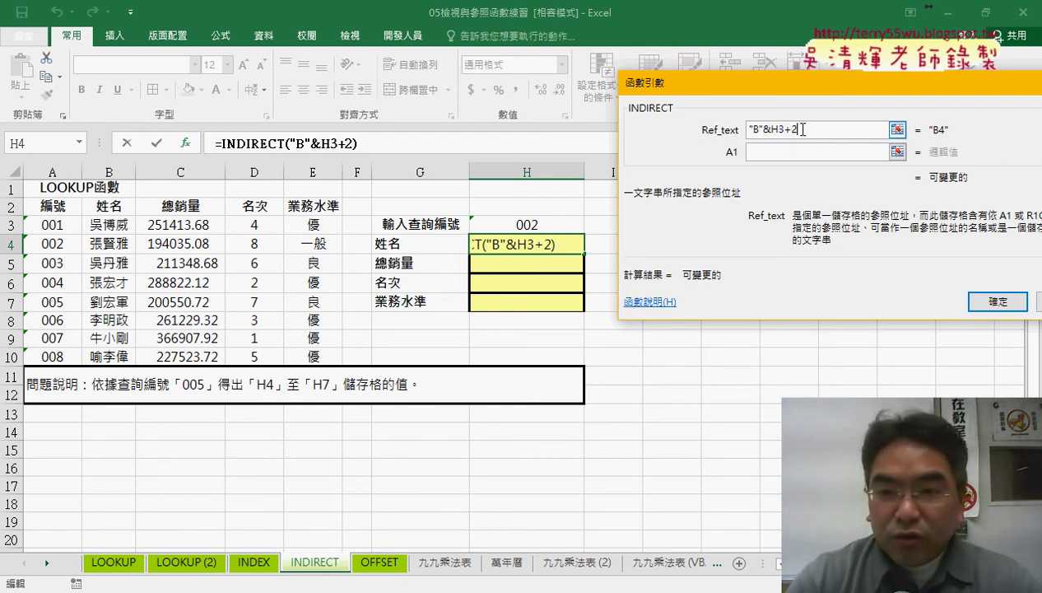
key("BackSpace")
key("BackSpace")
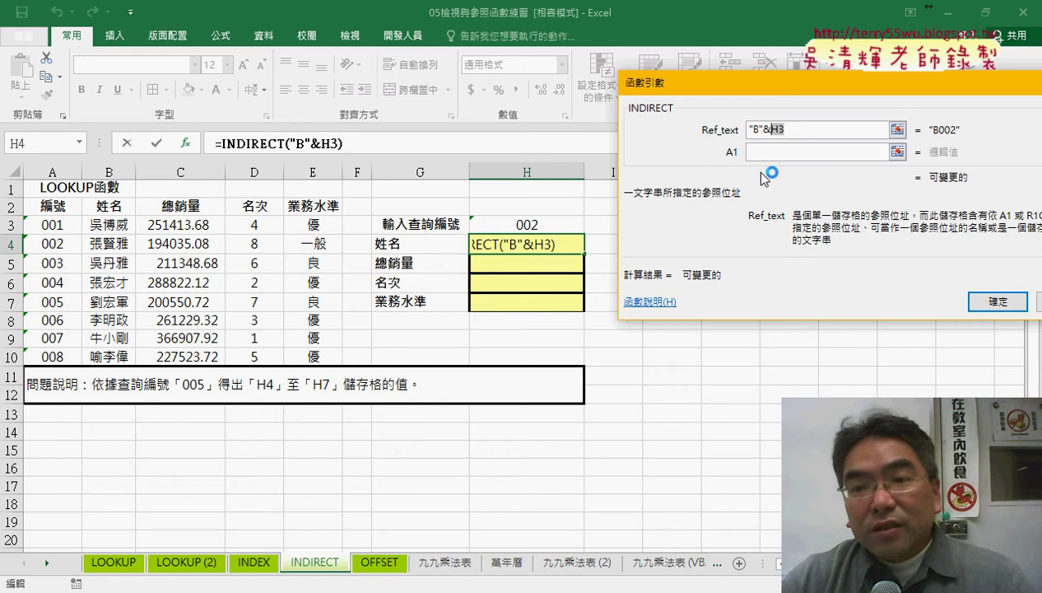
type("+")
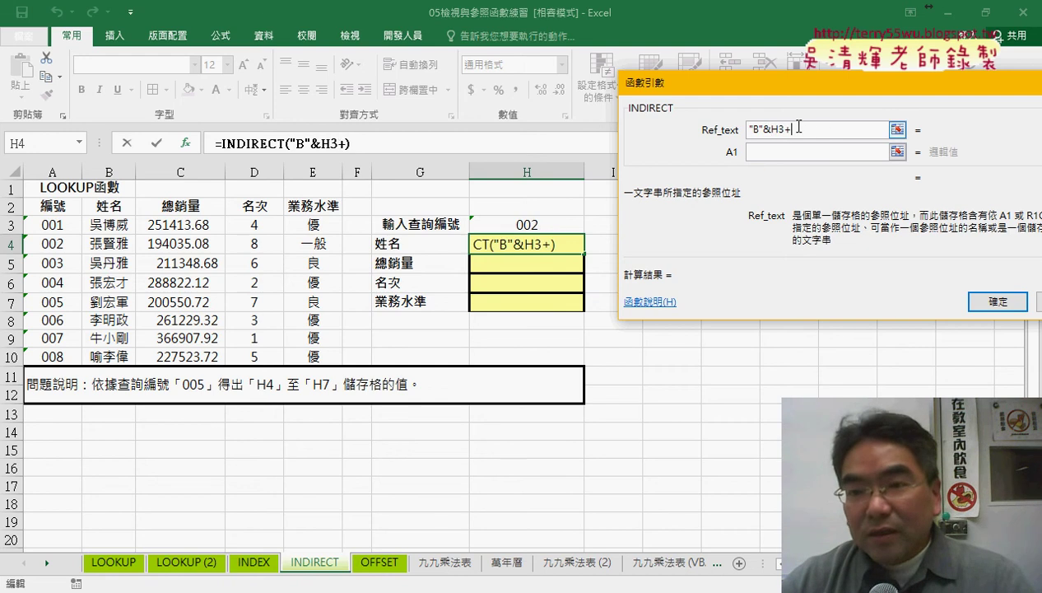
type("2")
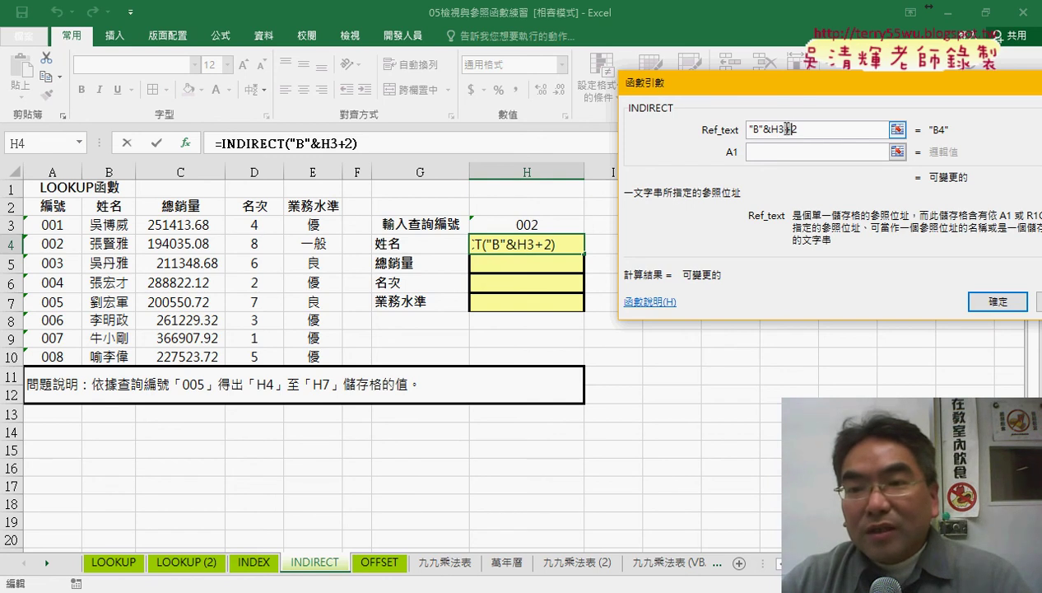
left_click_drag(784, 129, 770, 129)
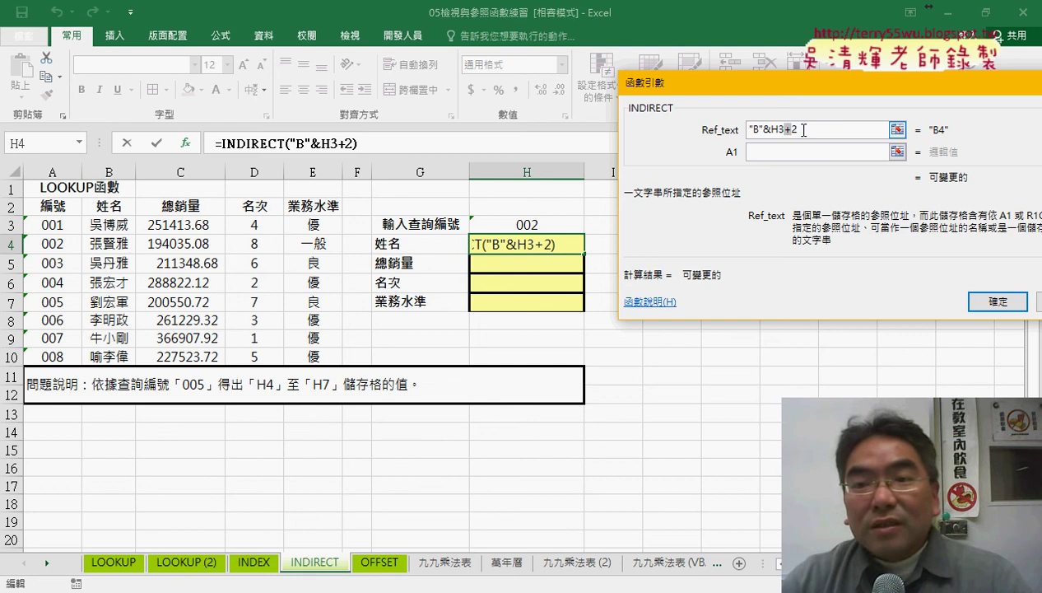
left_click(765, 130)
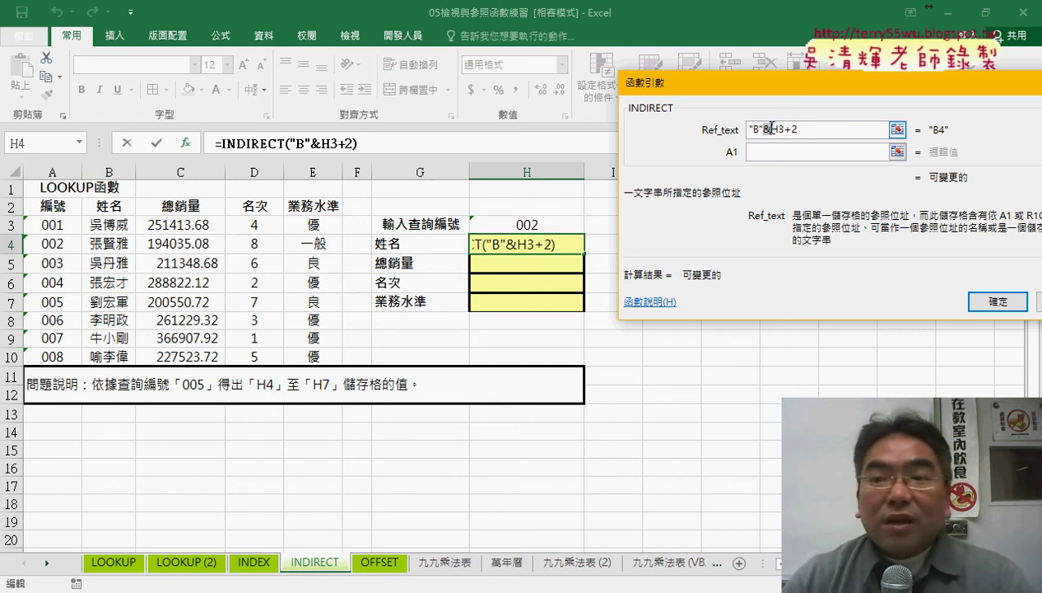
Step: Commit =INDIRECT("B"&H3+2) in H4, then reopen its formula for editing
left_click(997, 302)
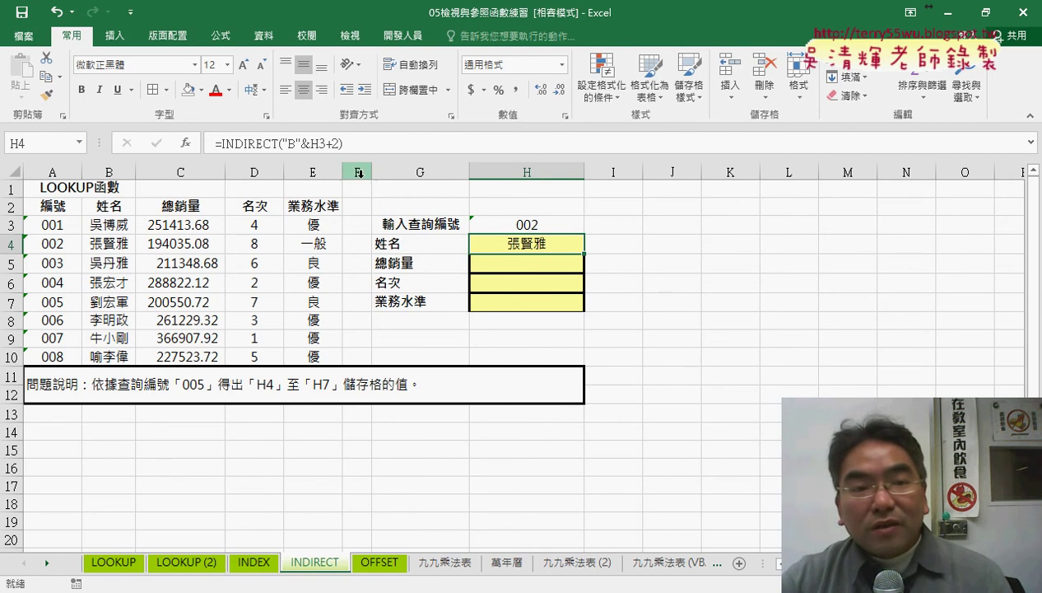
left_click(298, 143)
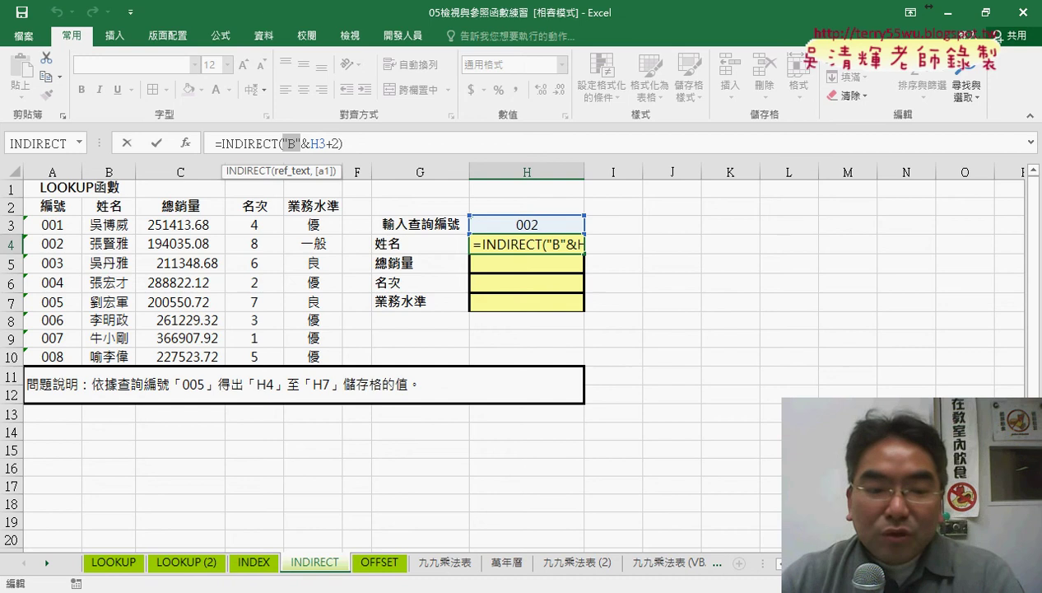
left_click(280, 519)
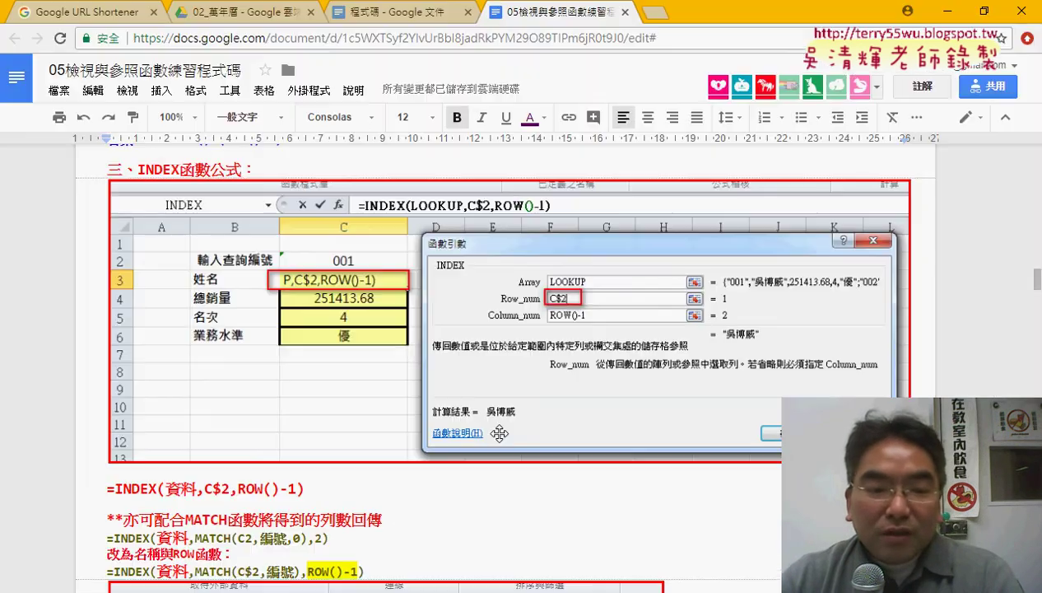
scroll(500, 433, "down", 3)
scroll(499, 433, "down", 5)
scroll(500, 433, "down", 2)
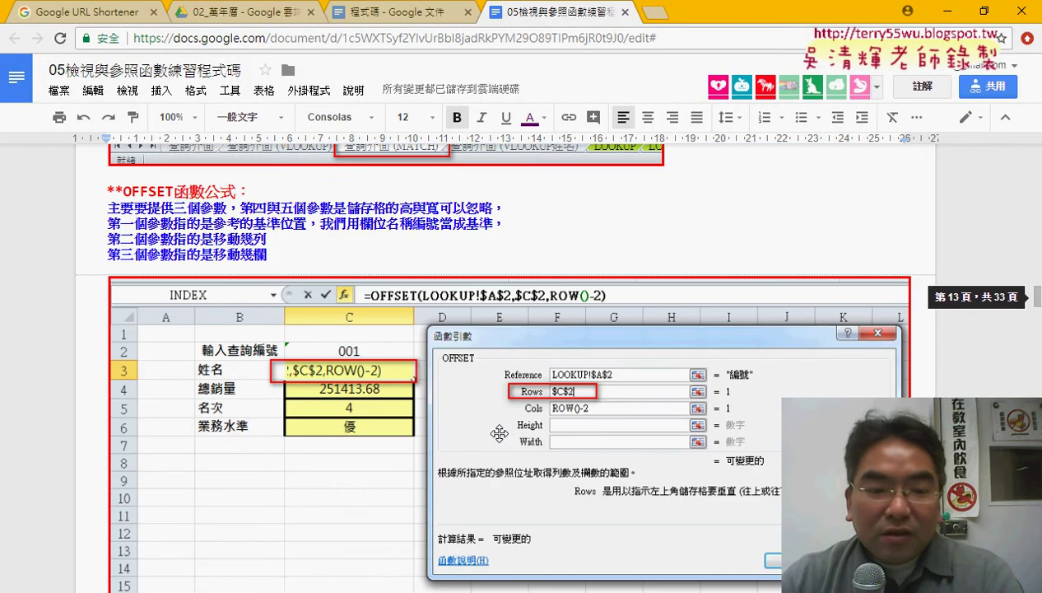
scroll(500, 433, "down", 2)
scroll(500, 433, "down", 3)
scroll(500, 433, "down", 4)
scroll(500, 433, "down", 4)
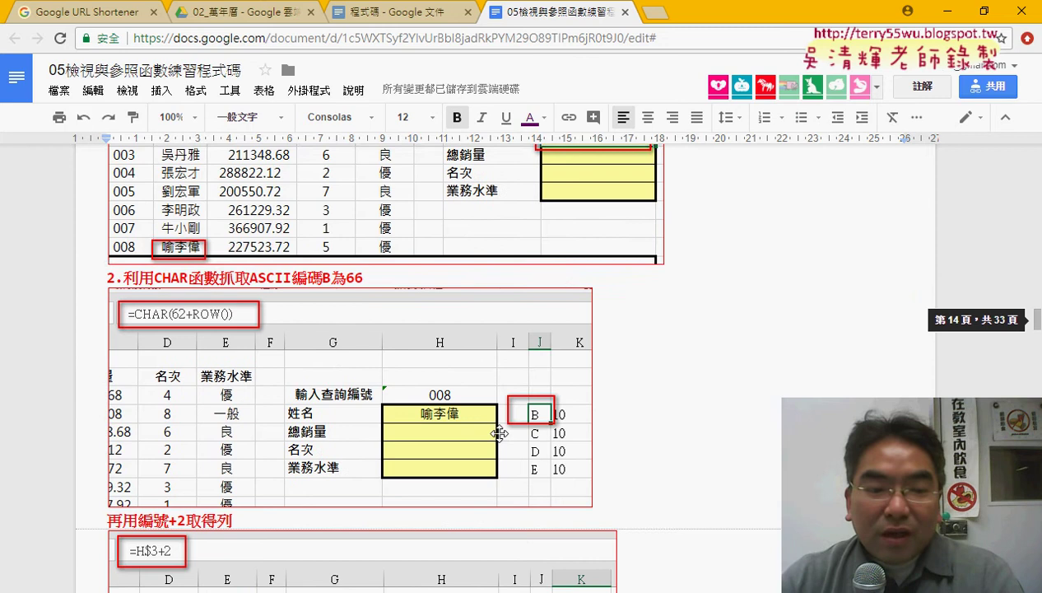
scroll(499, 434, "down", 3)
scroll(499, 433, "down", 3)
scroll(500, 433, "down", 1)
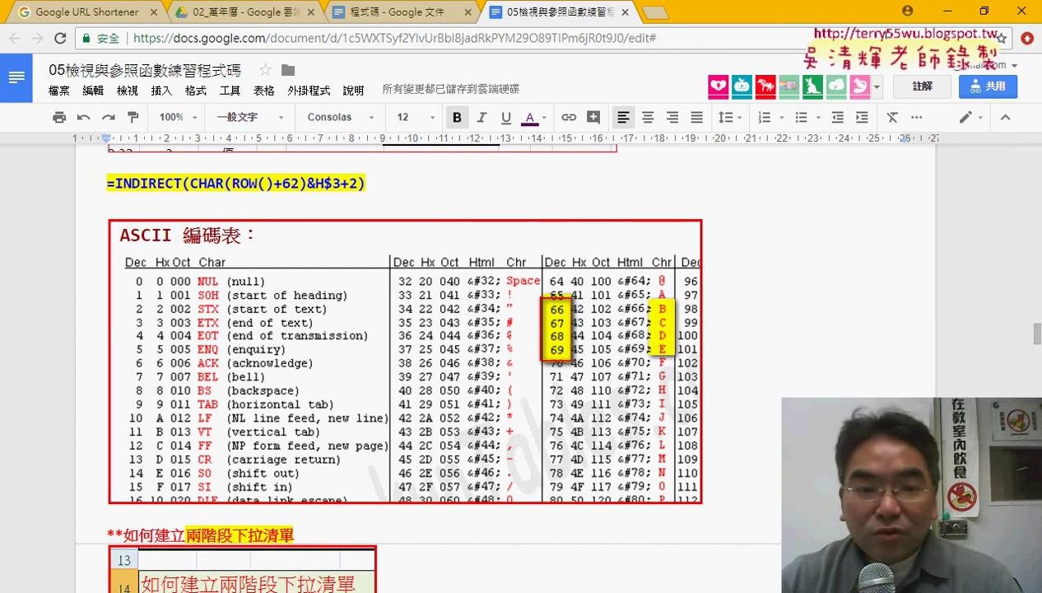
key("alt+Tab")
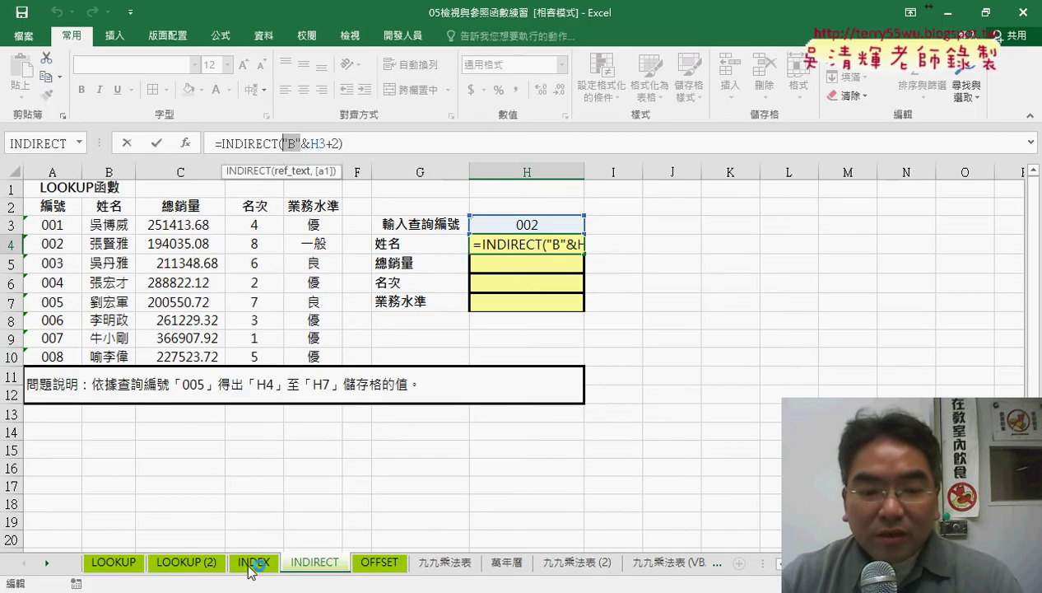
Step: Flip between the INDEX, OFFSET and INDIRECT sheets mid-edit, then cancel H4's edit unchanged
left_click(252, 563)
left_click(313, 563)
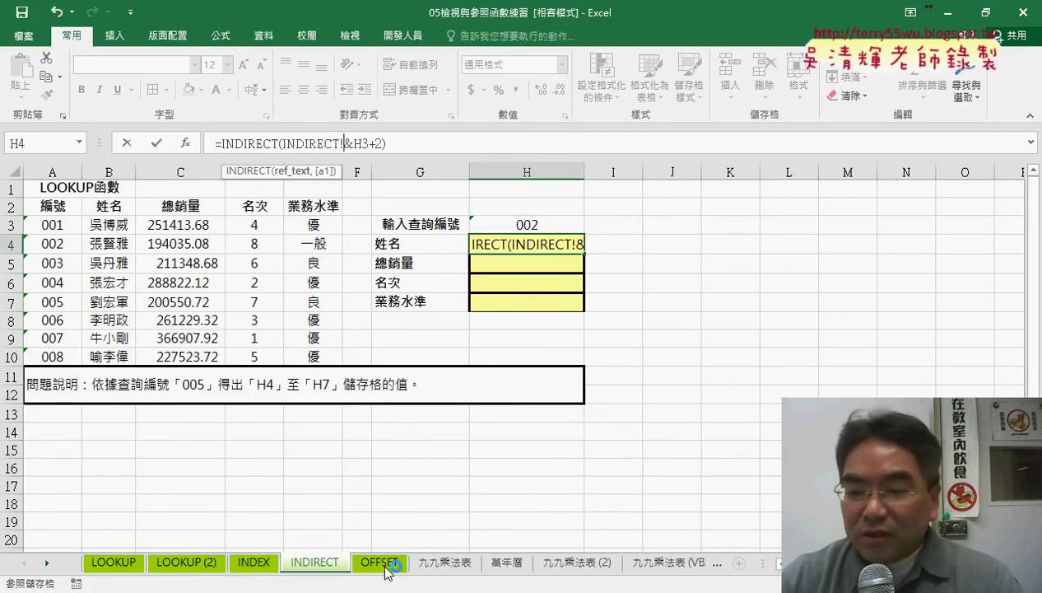
left_click(386, 565)
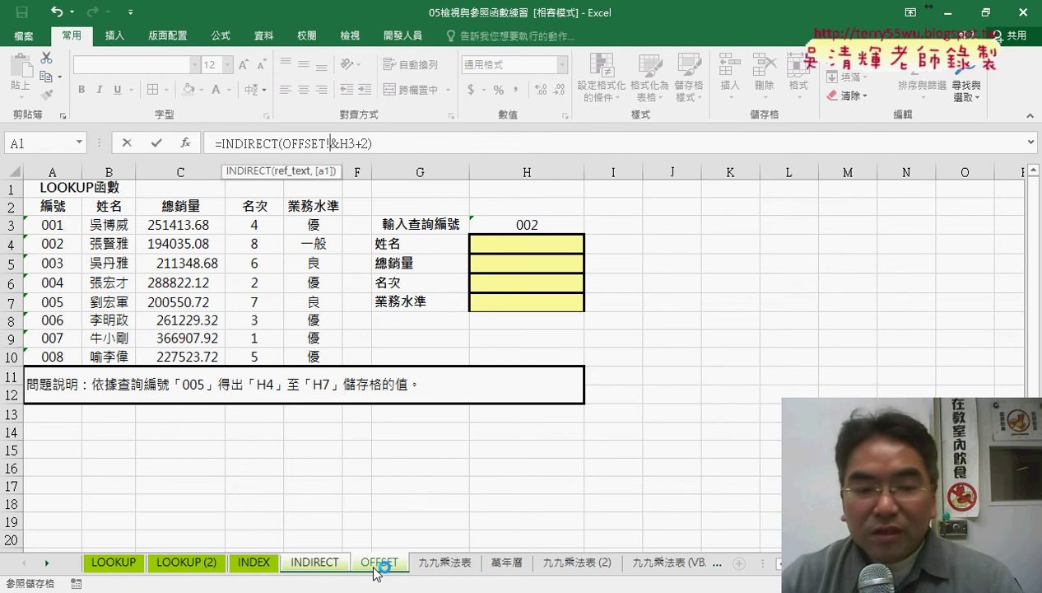
left_click(313, 563)
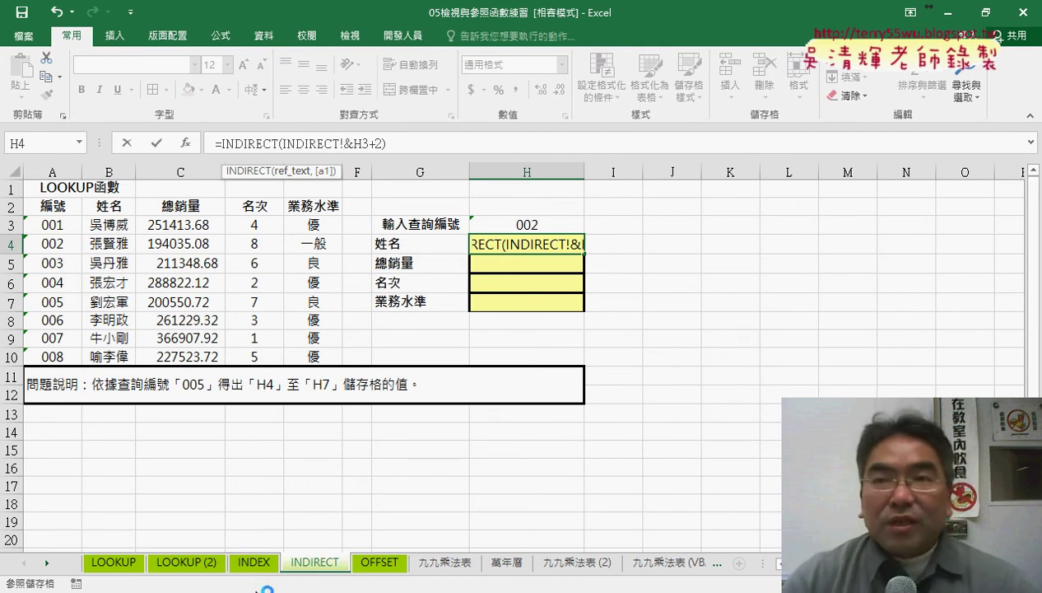
left_click(255, 563)
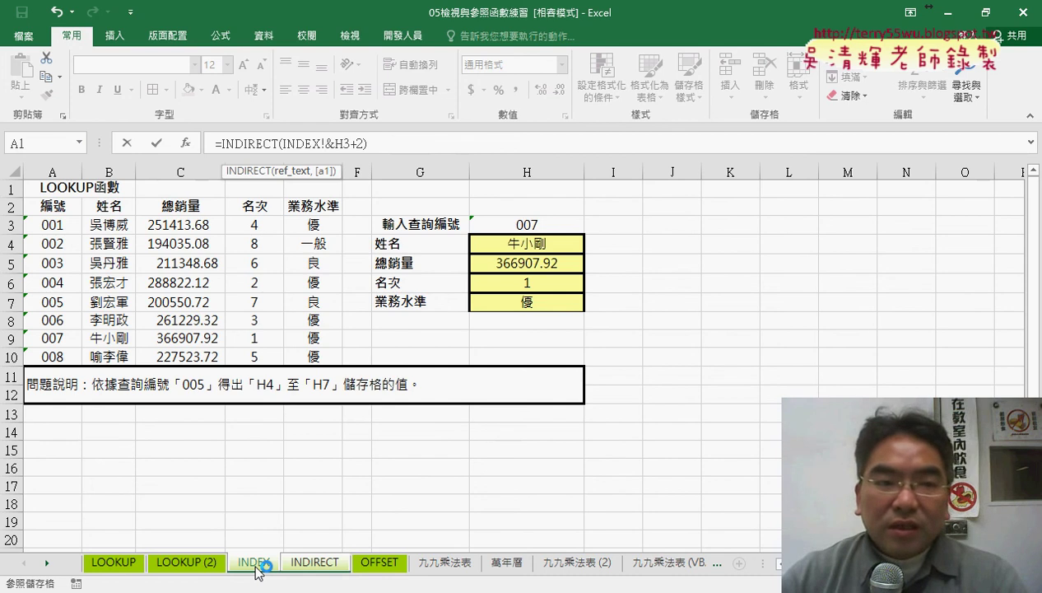
left_click(127, 145)
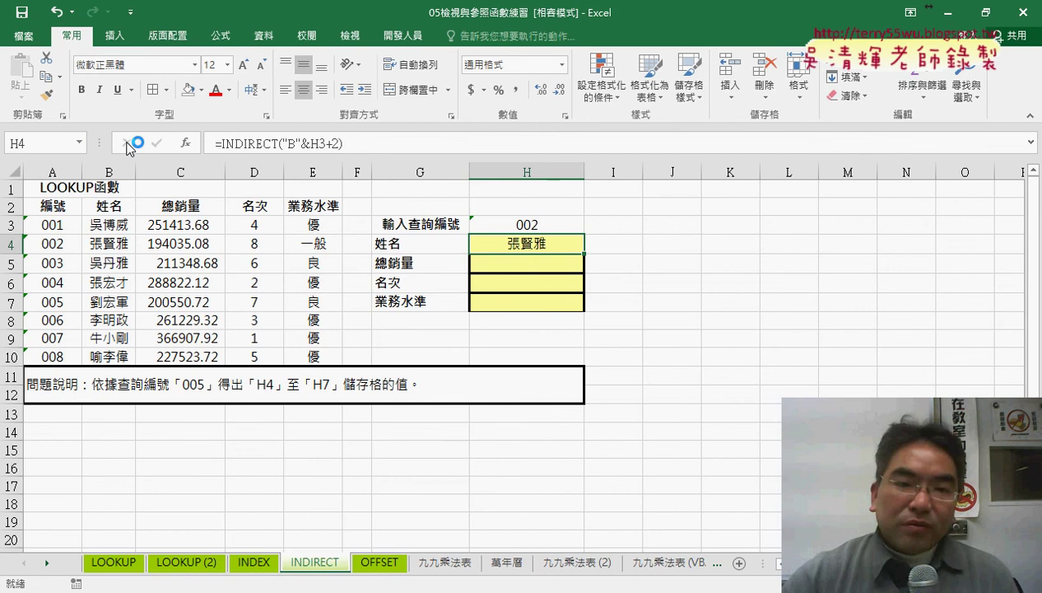
Step: Check H4, then select empty cell J4 and narrow column I
left_click(730, 375)
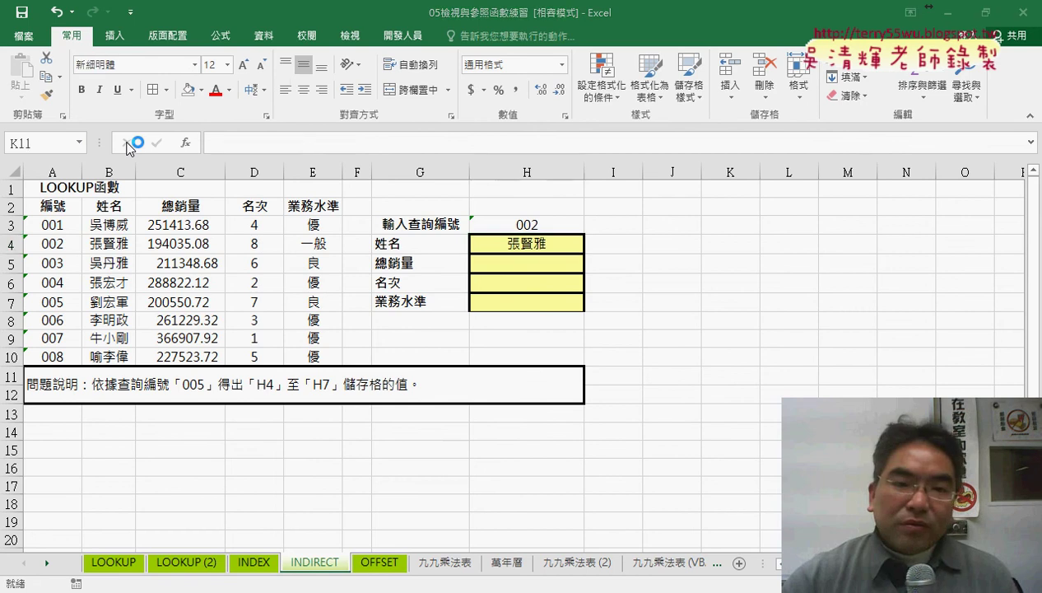
left_click(527, 244)
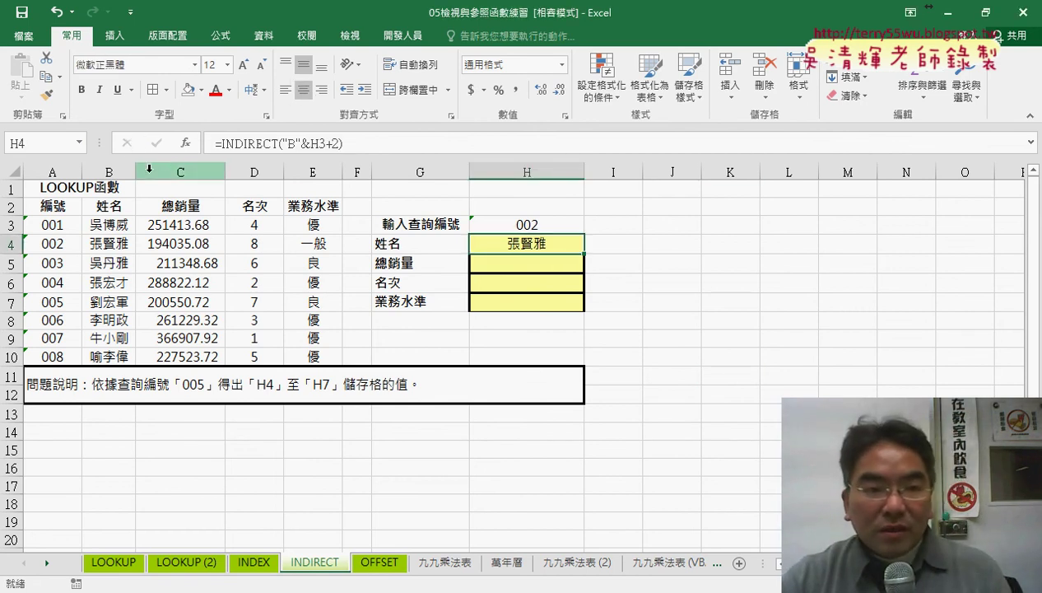
left_click(659, 245)
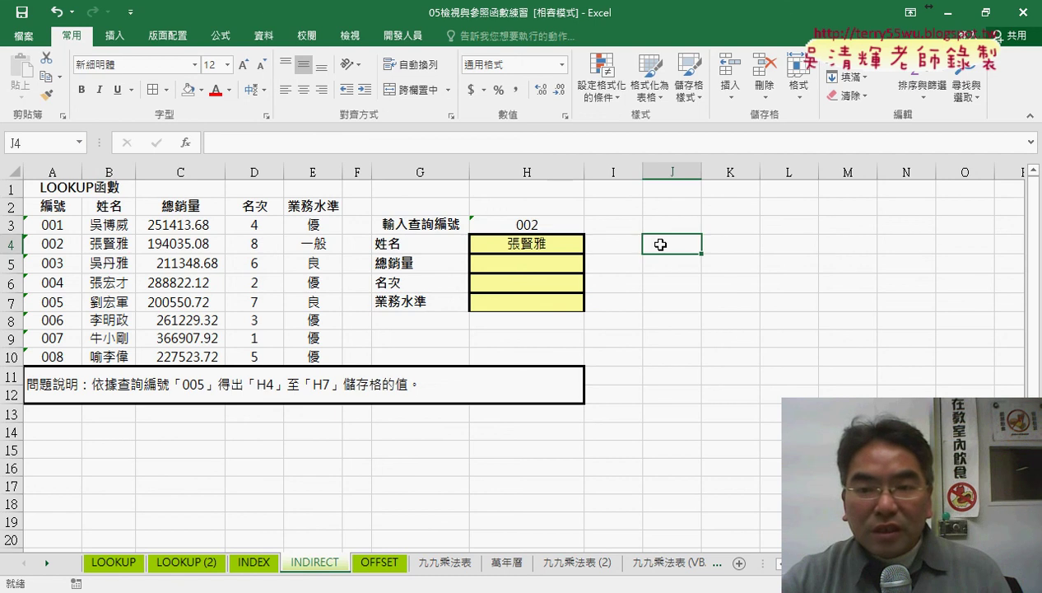
left_click_drag(644, 175, 609, 175)
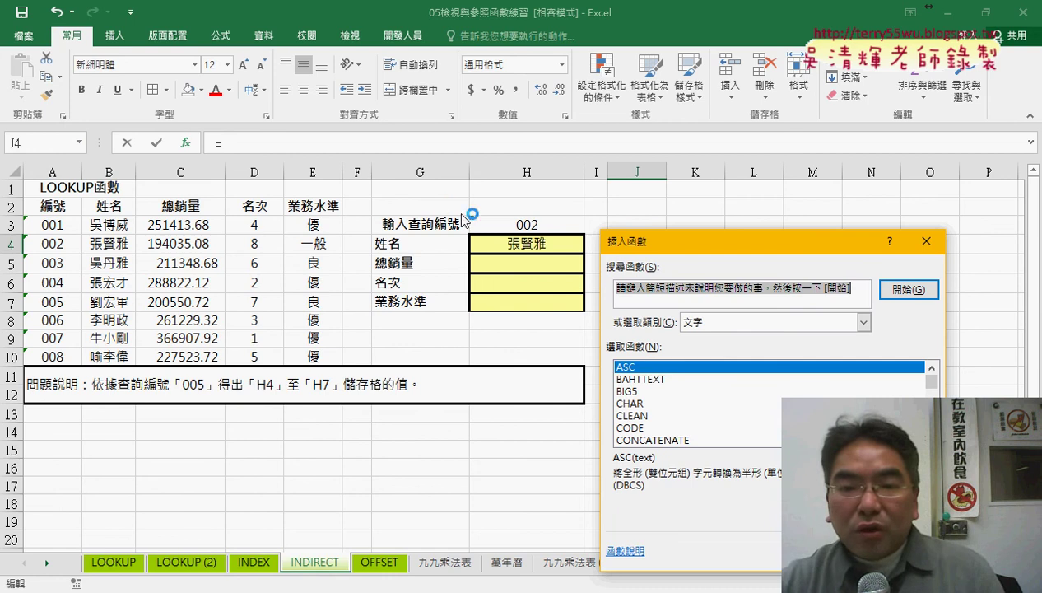
Step: Enter =CHAR(62+ROW()) in J4 through the CHAR function arguments, displaying B
left_click_drag(671, 244, 697, 112)
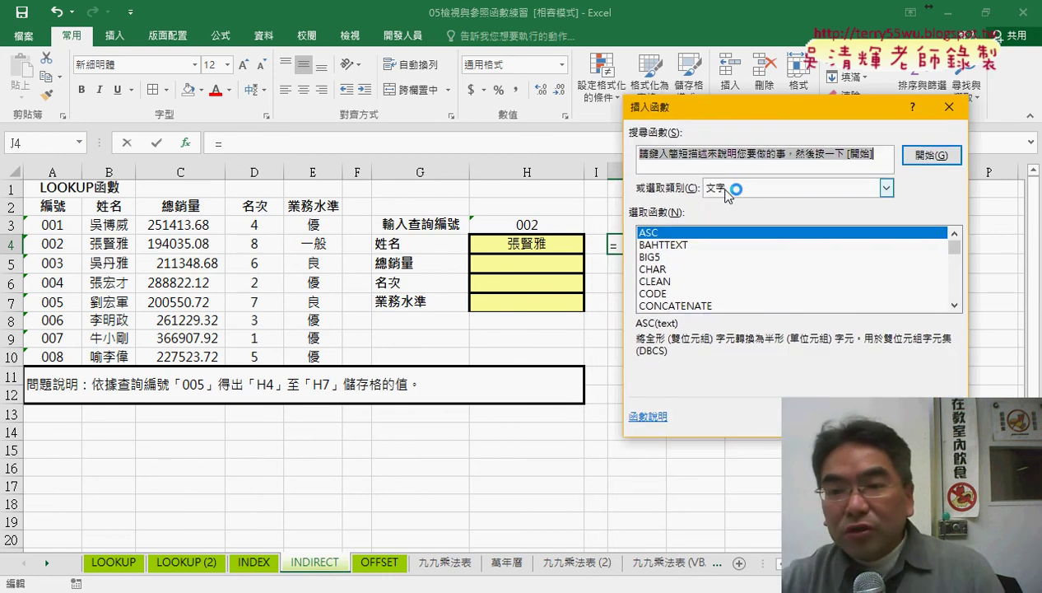
left_click(721, 194)
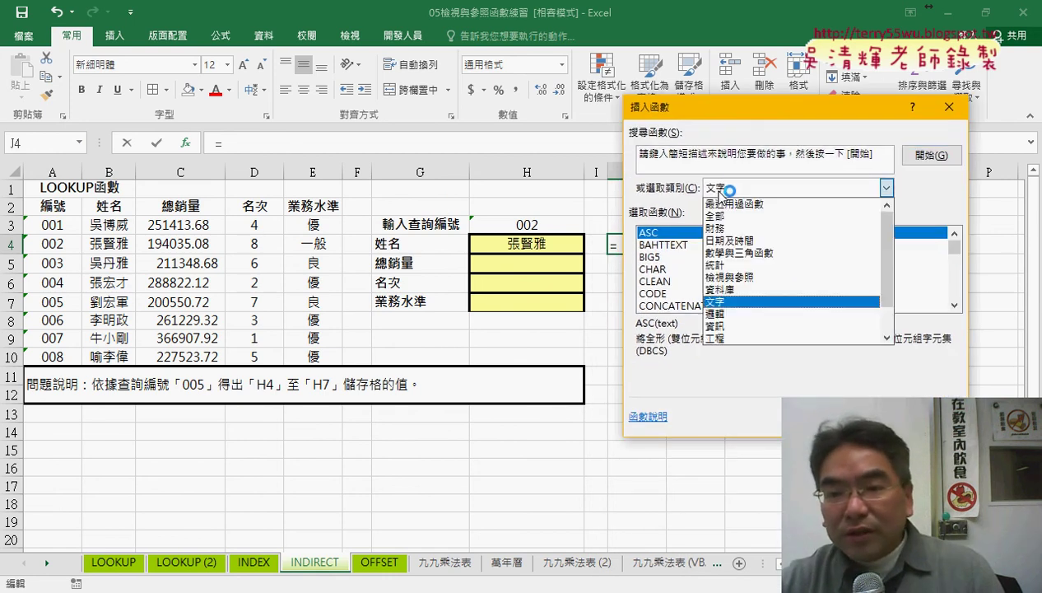
left_click(734, 294)
left_click(664, 269)
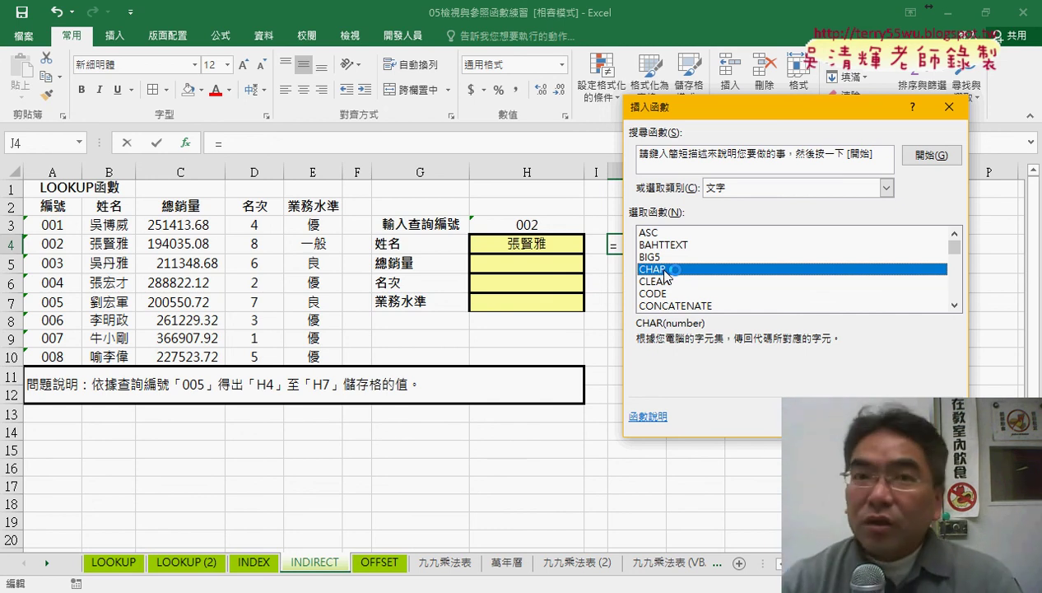
double_click(680, 269)
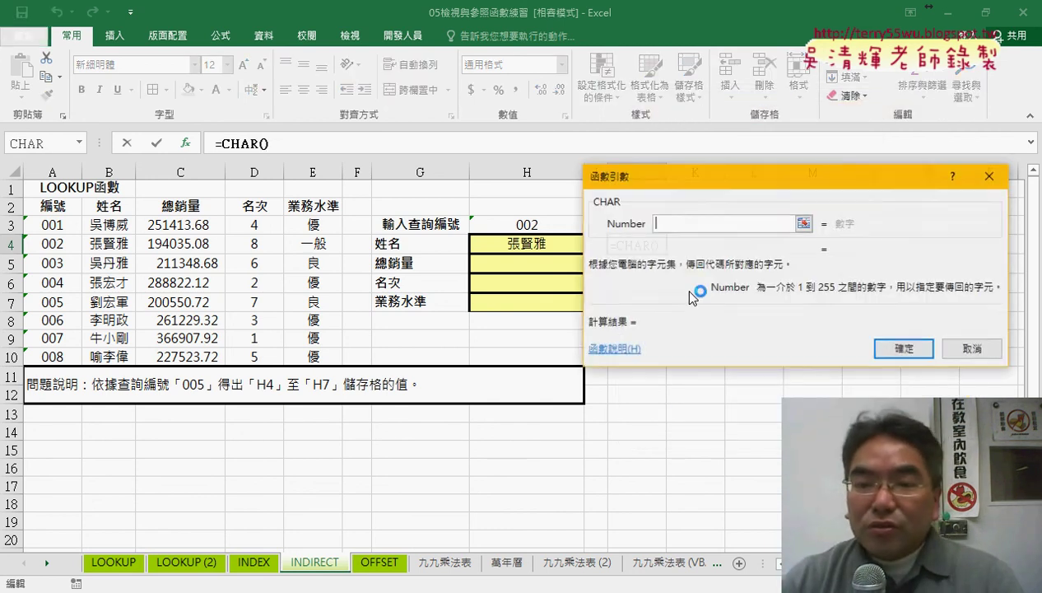
type("66")
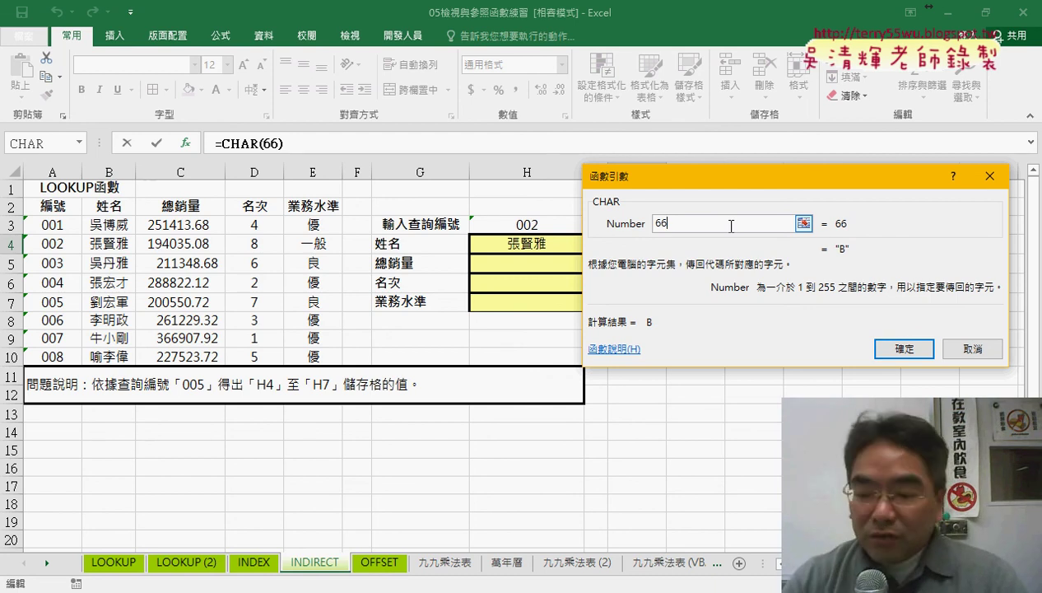
type("+r")
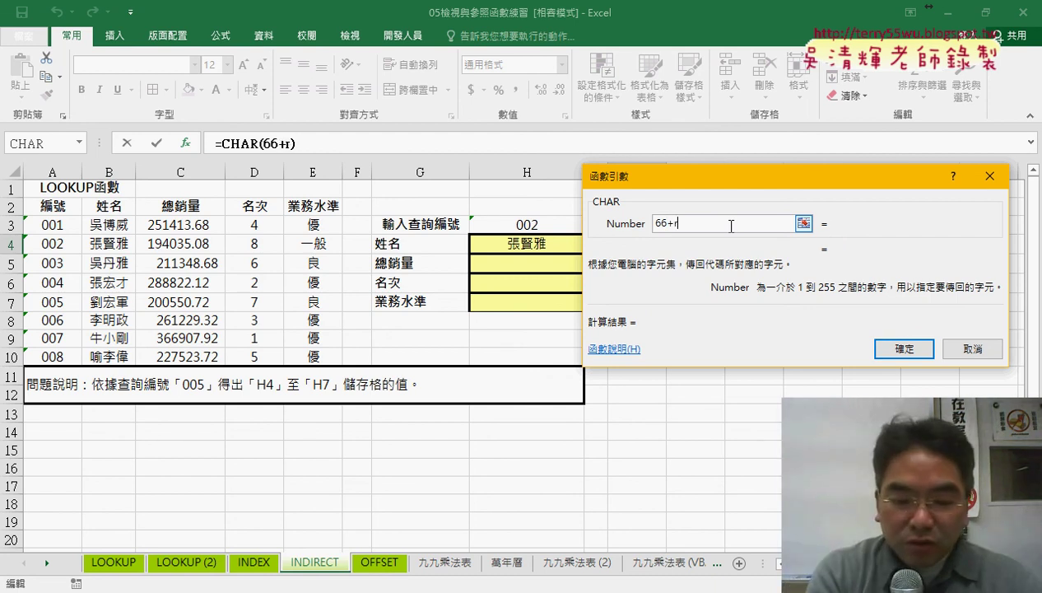
type("ow()")
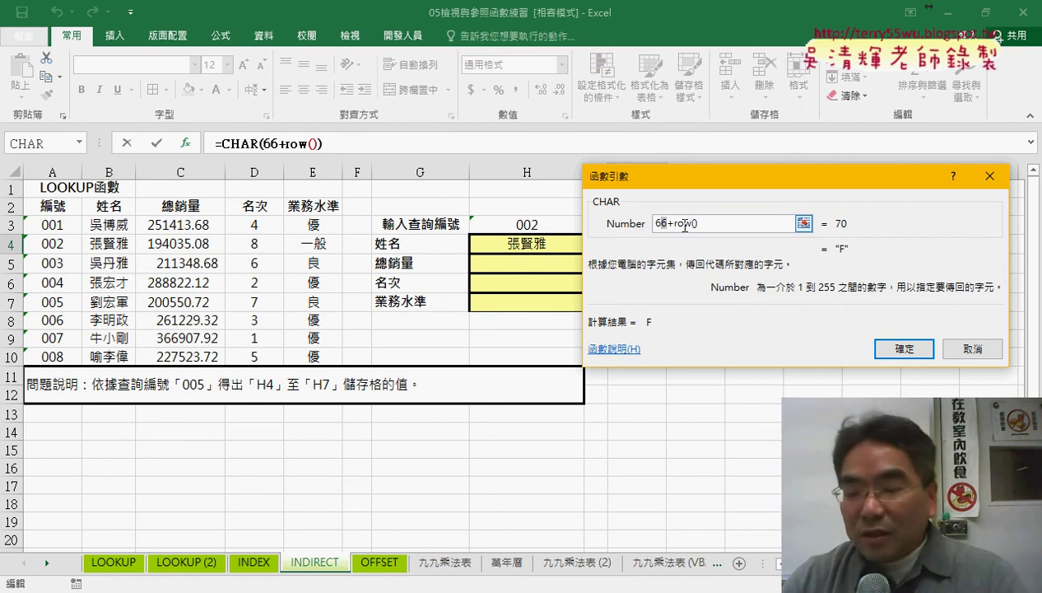
key("Delete")
type("2")
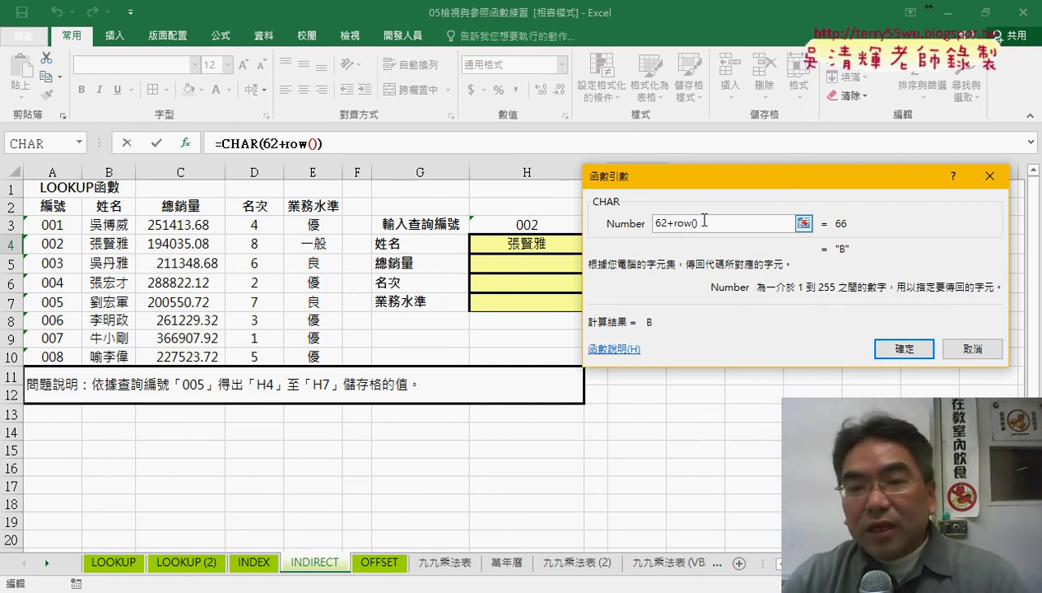
left_click_drag(700, 222, 642, 223)
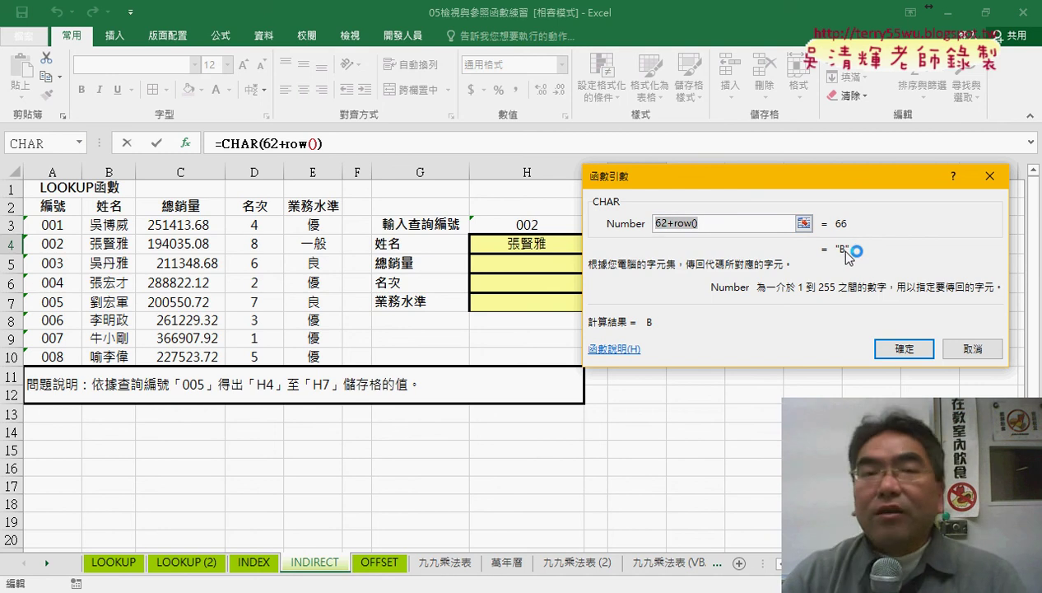
left_click(904, 348)
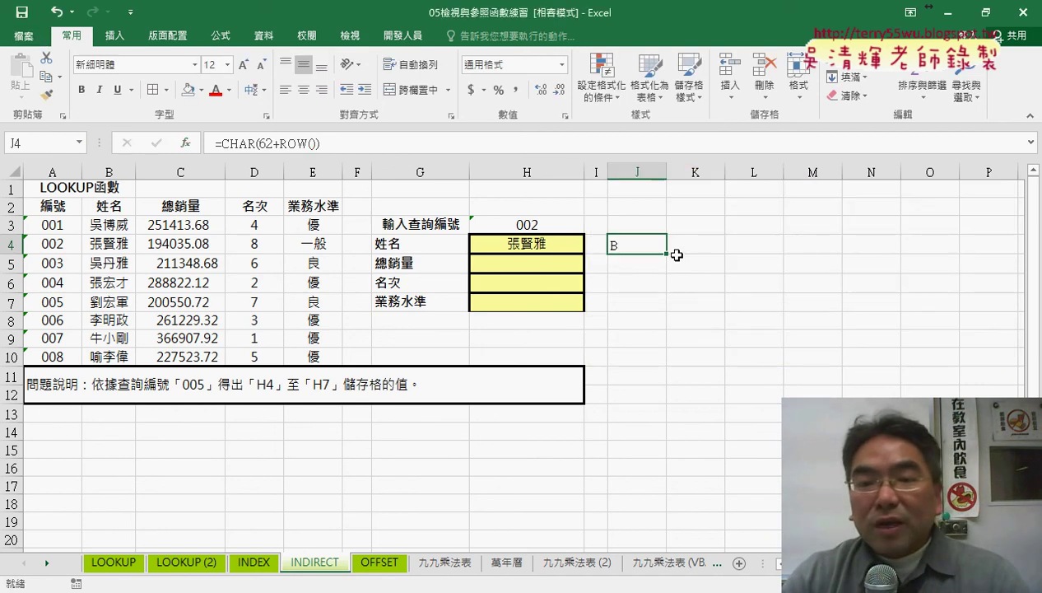
Step: Fill J4's CHAR formula down to J7 and check the results in J5, J6 and J7
left_click_drag(668, 256, 668, 309)
left_click(643, 264)
left_click(637, 283)
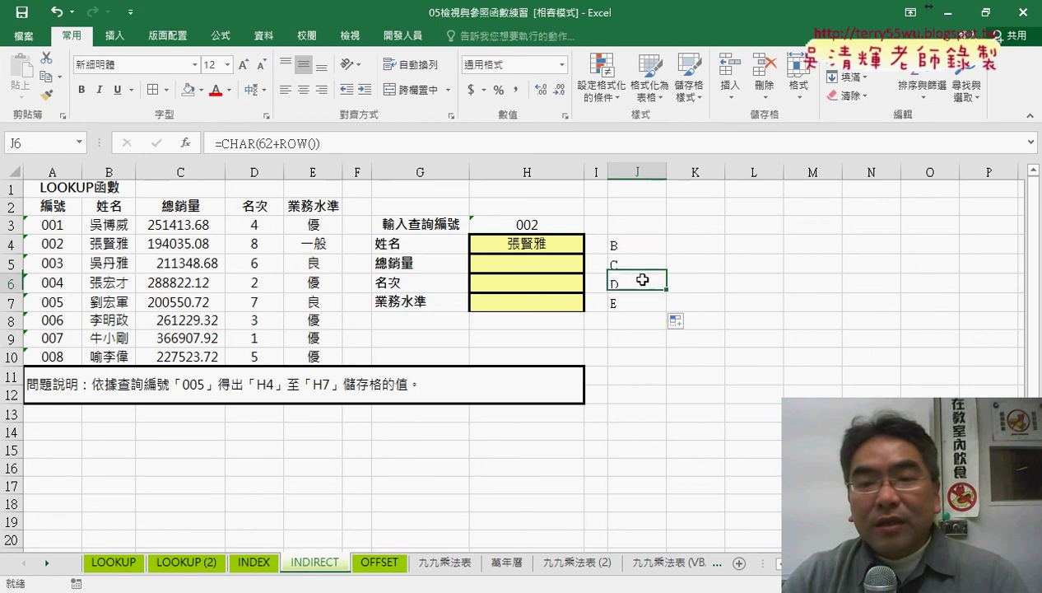
left_click(639, 301)
left_click(639, 247)
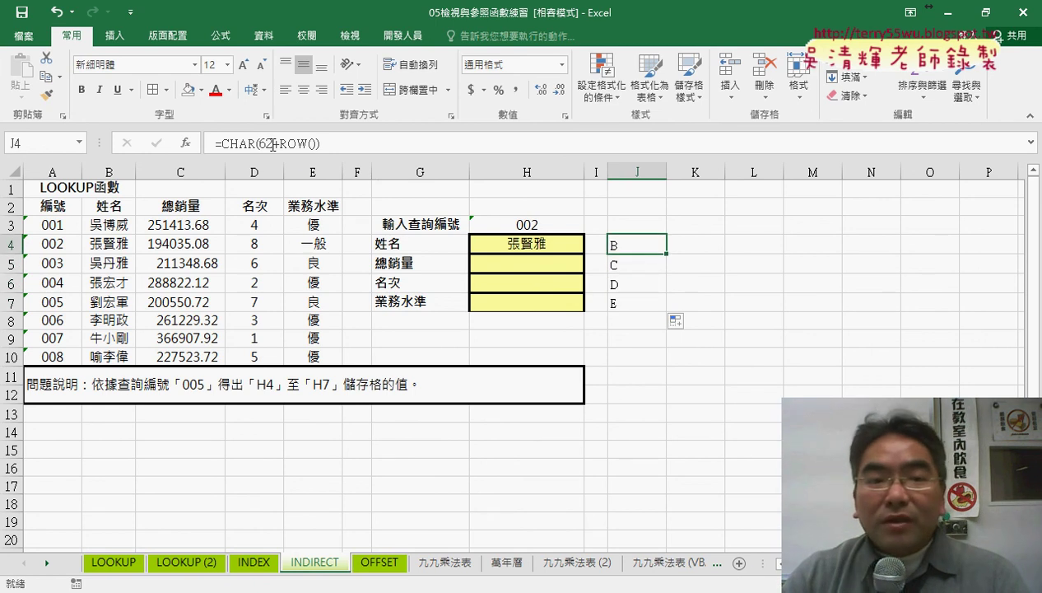
Step: Copy the CHAR(62+ROW()) text from J4's formula, leaving J4 unchanged
left_click(298, 143)
left_click(269, 144)
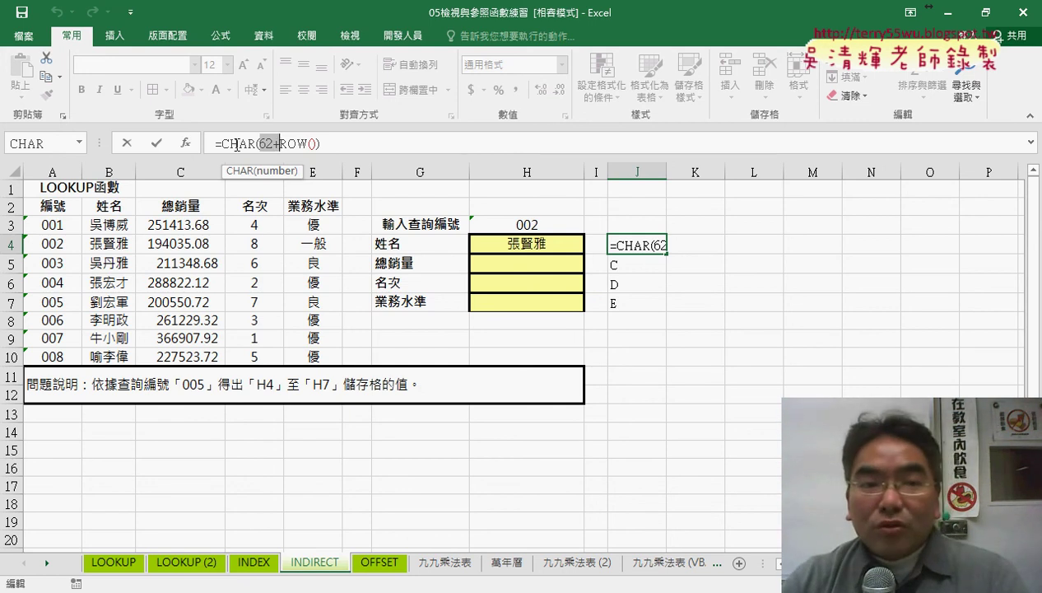
left_click_drag(220, 144, 321, 143)
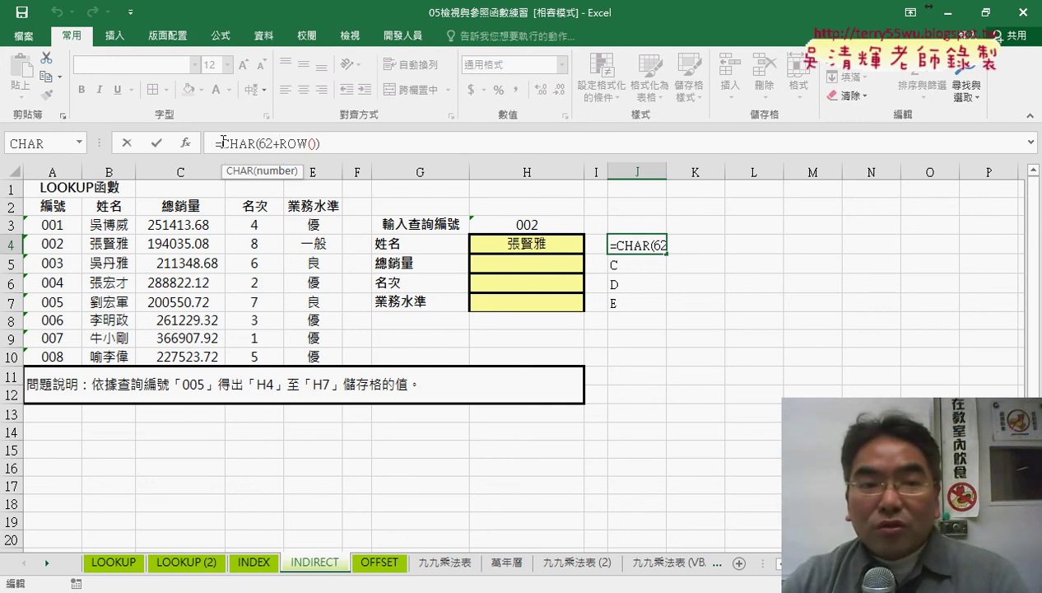
right_click(283, 144)
left_click(319, 176)
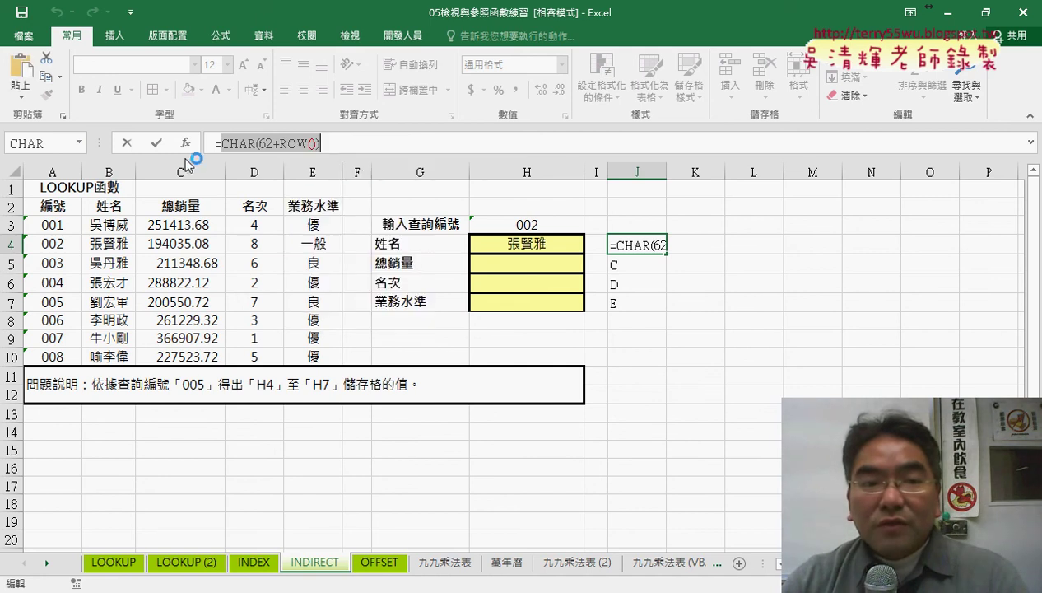
left_click(129, 143)
left_click(498, 249)
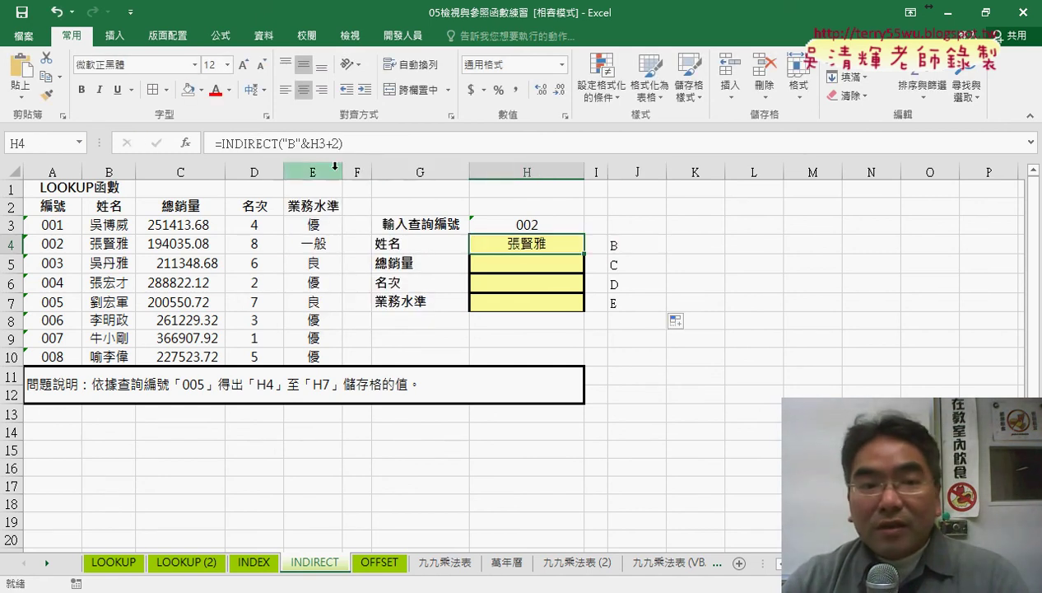
Step: Replace "B" in H4's INDIRECT formula with the pasted CHAR(62+ROW())
left_click(285, 142)
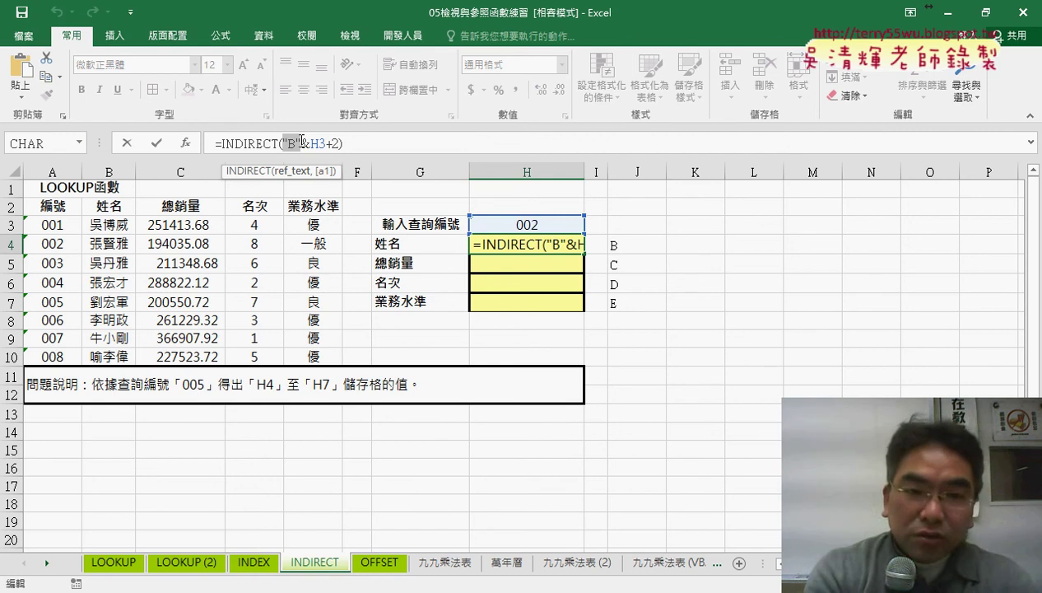
key("ctrl+v")
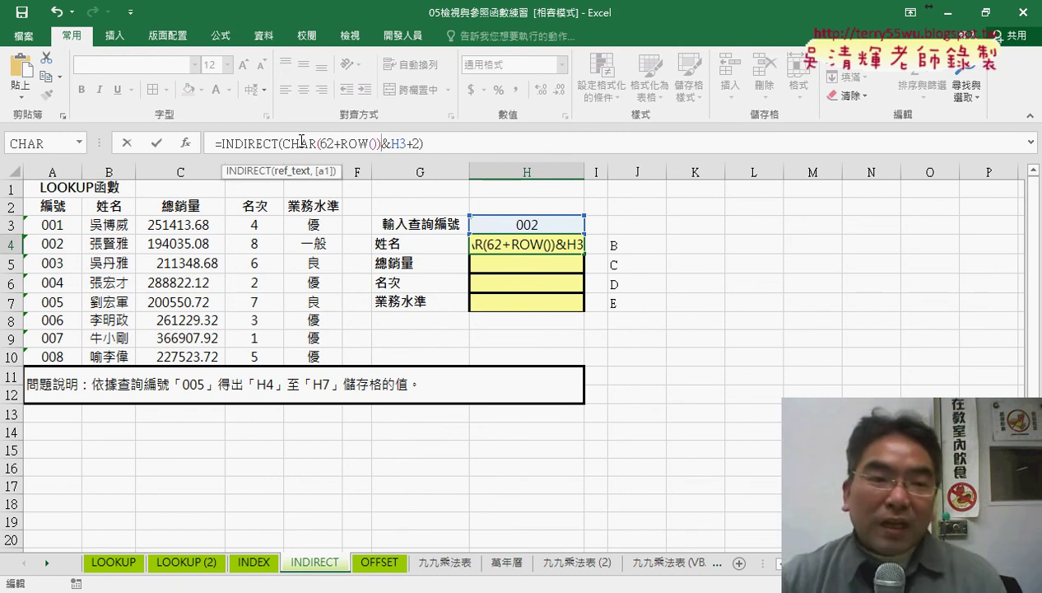
left_click(156, 144)
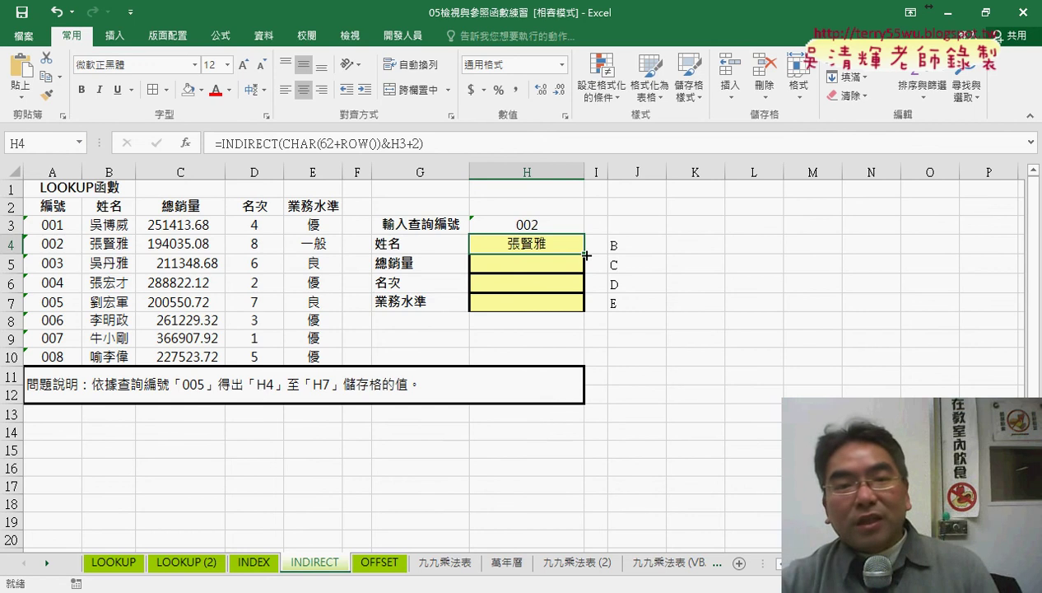
Step: Lock the ID reference as H$3 and fill the lookup formula down to H7
left_click(399, 143)
type("$")
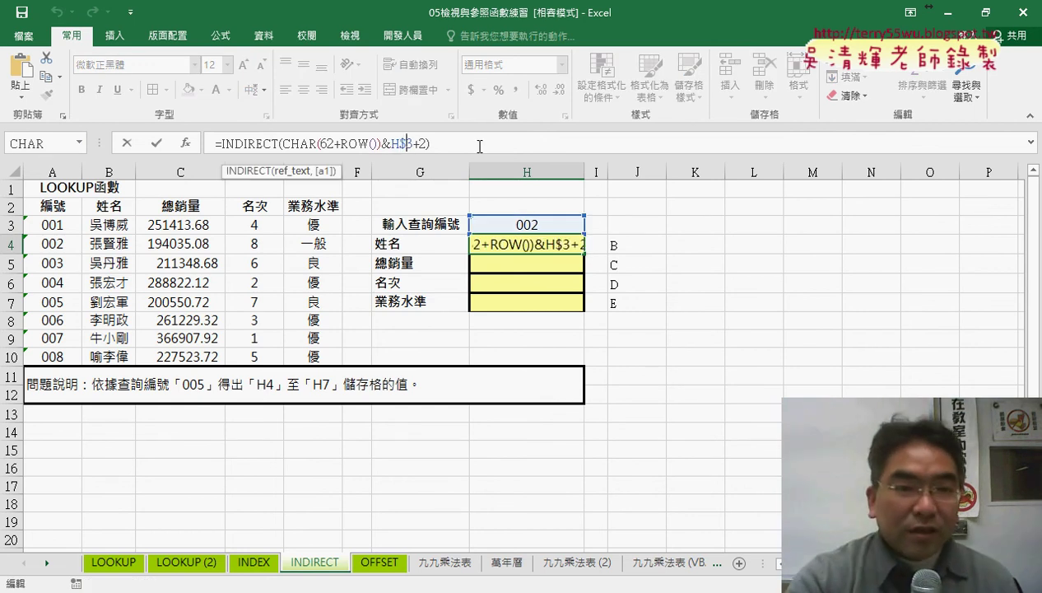
left_click(162, 145)
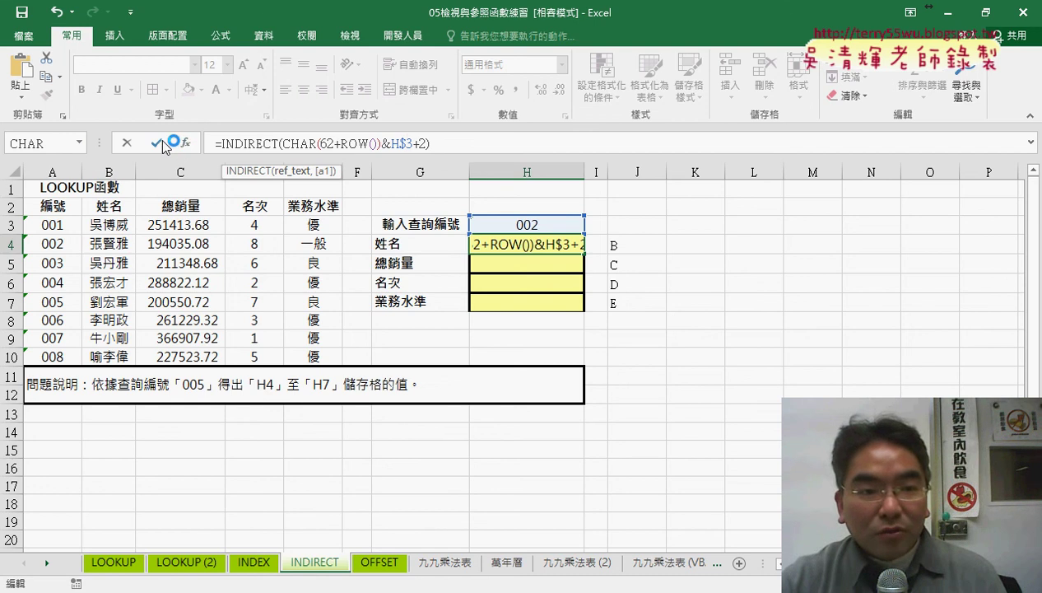
left_click_drag(592, 257, 583, 313)
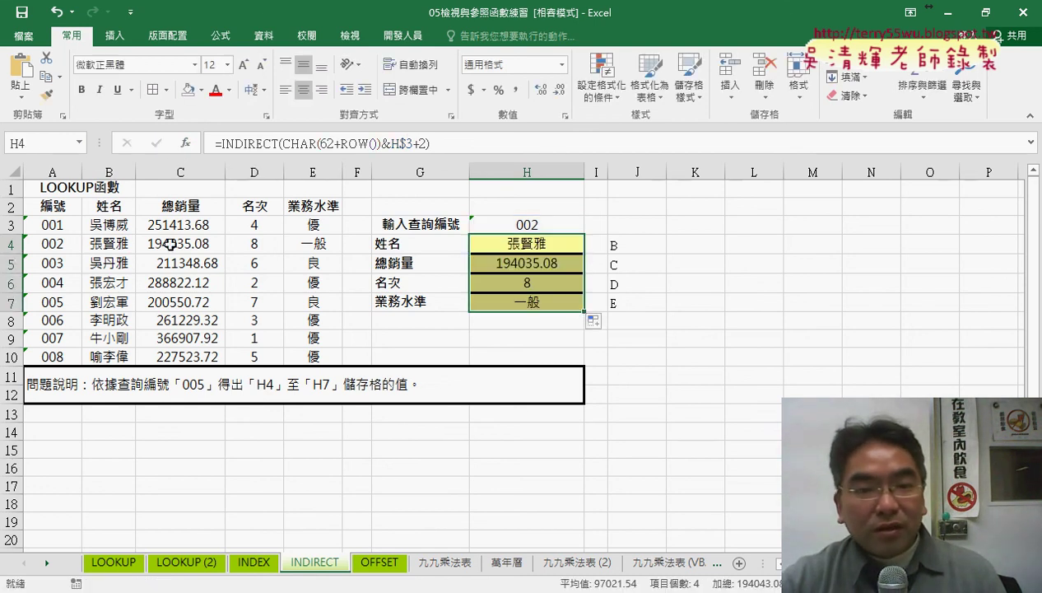
left_click(577, 227)
left_click(592, 225)
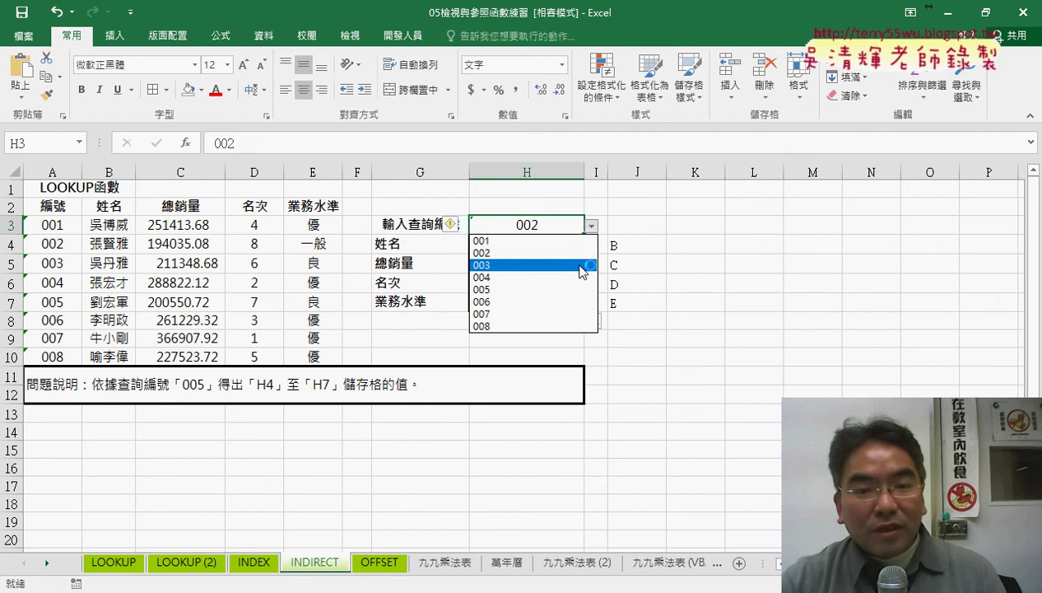
Step: Switch the lookup ID in H3 to 003 and compare results with row 5's sales, rank and grade
left_click(510, 265)
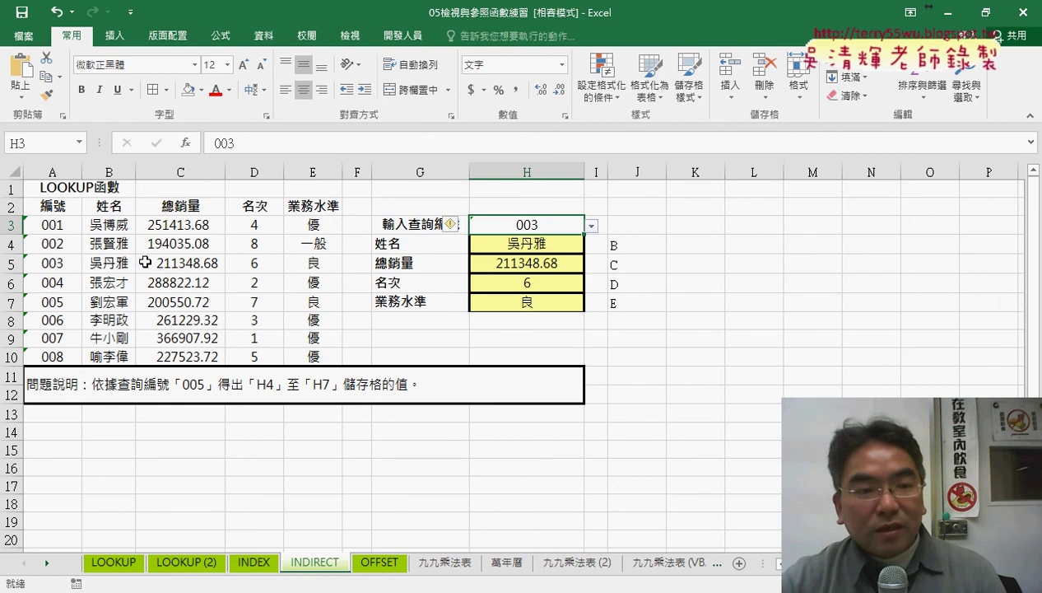
left_click_drag(145, 262, 323, 263)
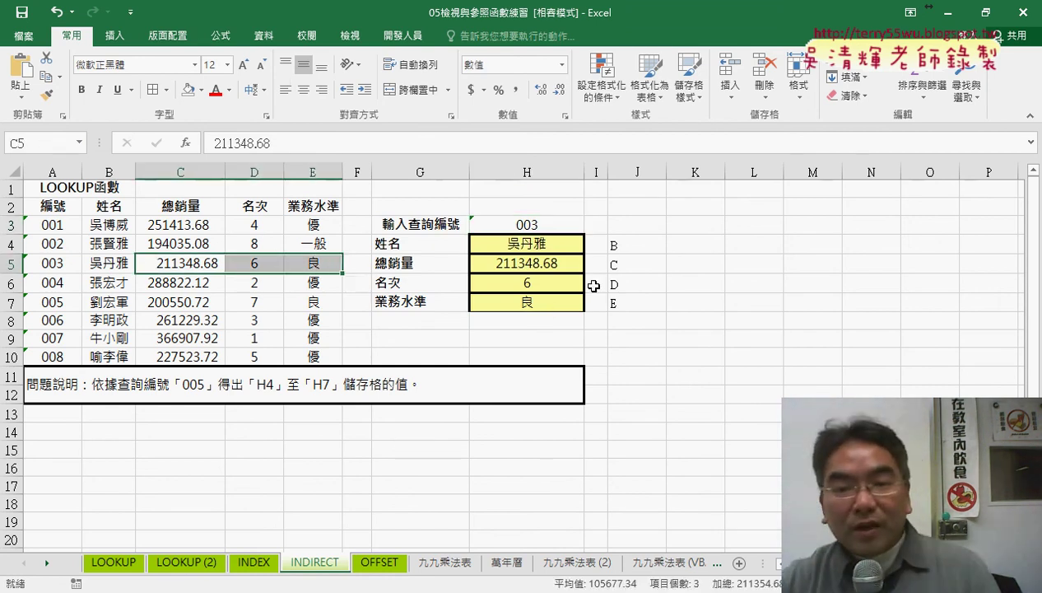
left_click(614, 244)
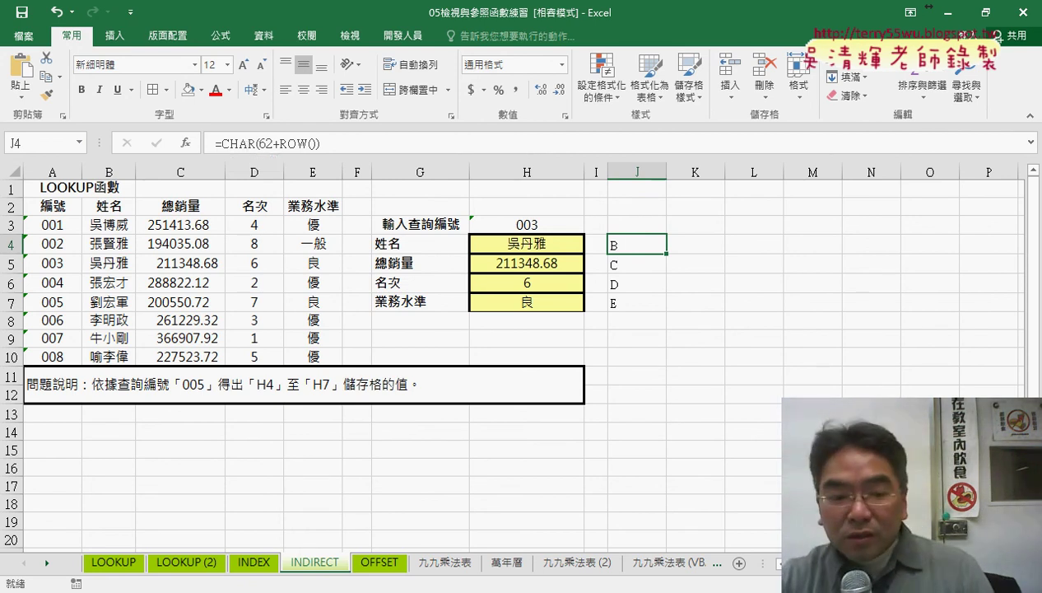
left_click(246, 590)
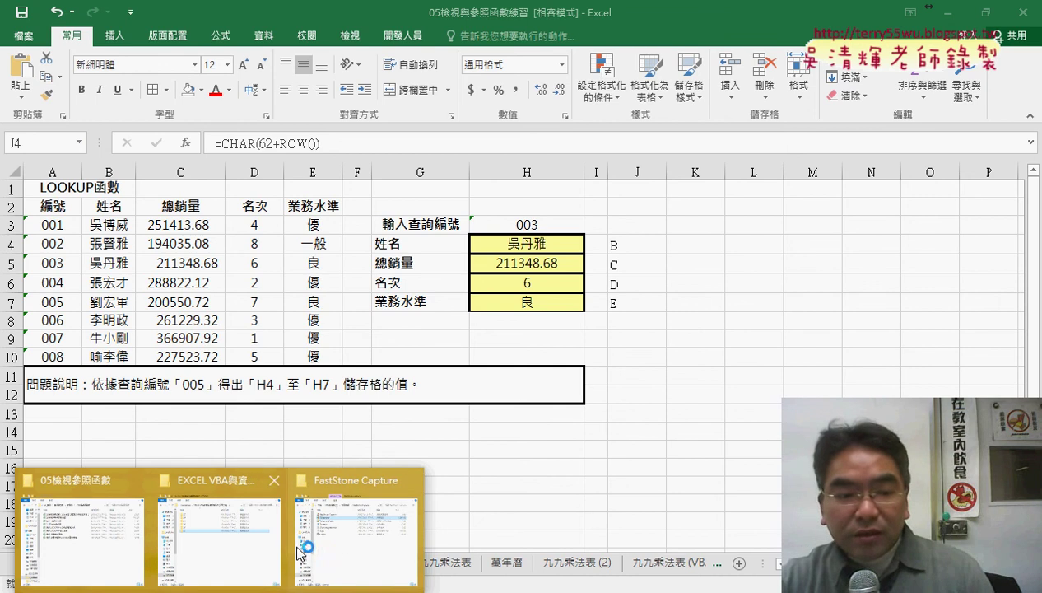
Step: Bring the 05檢視參照函數 folder to the front and select the 325人事資料分欄 workbook
left_click(82, 527)
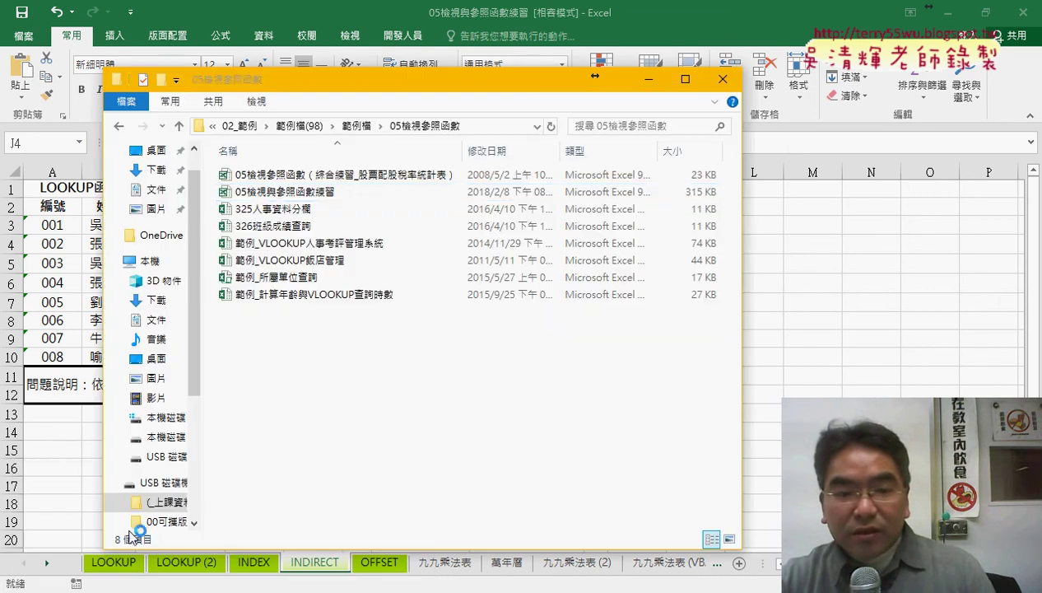
left_click(420, 175)
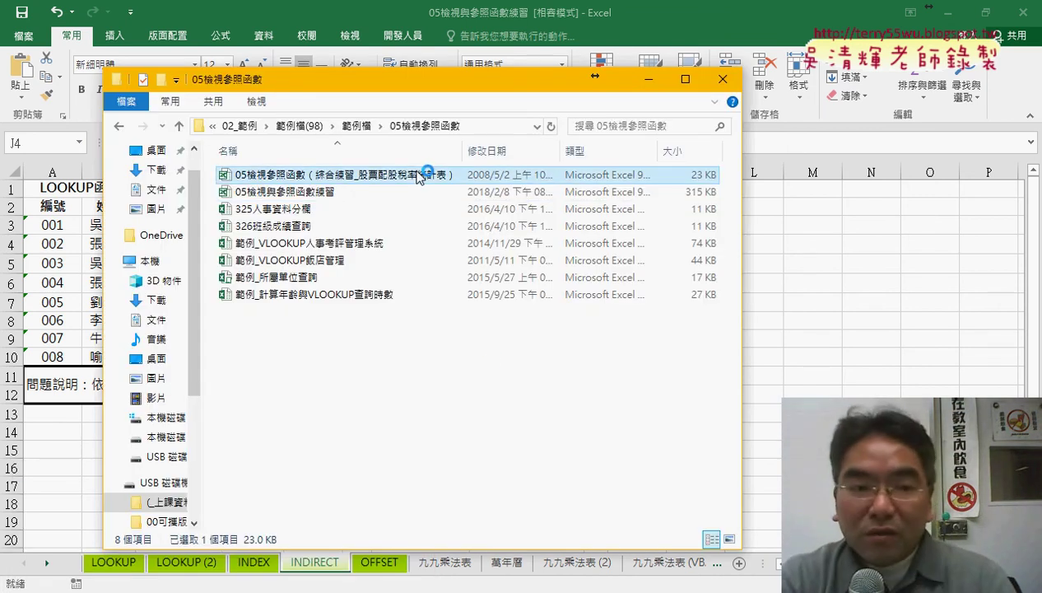
left_click(396, 215)
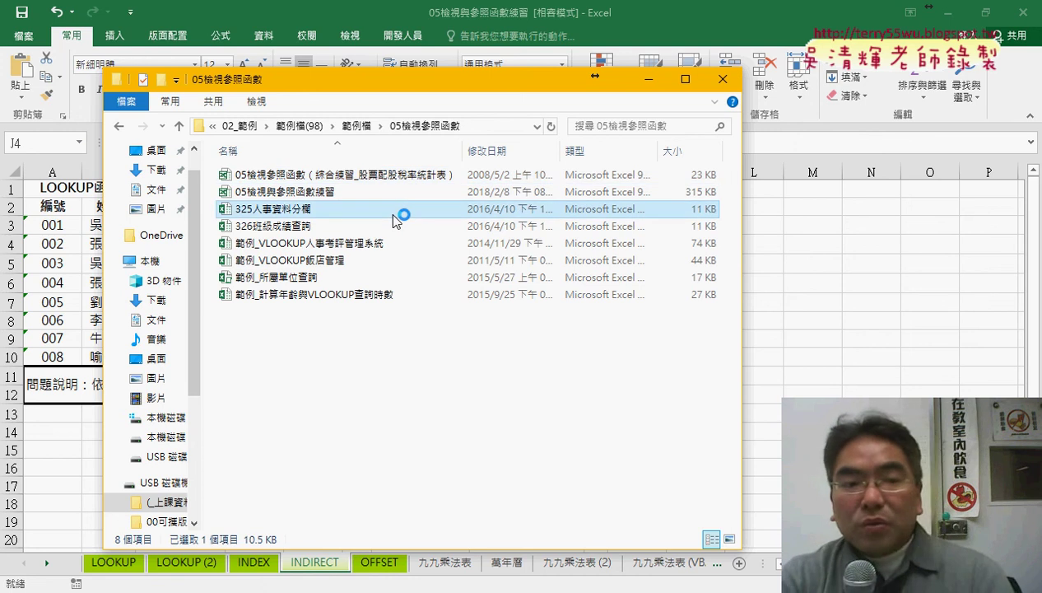